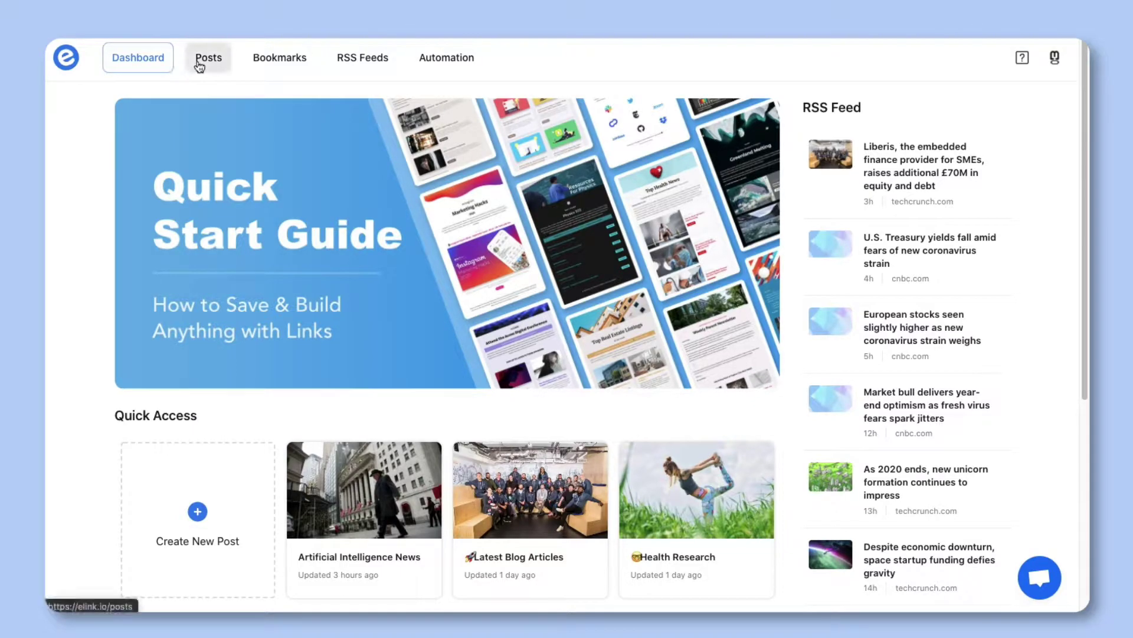
Start a new post from the Posts list, browse the Template Gallery, then close it unused.
click(197, 63)
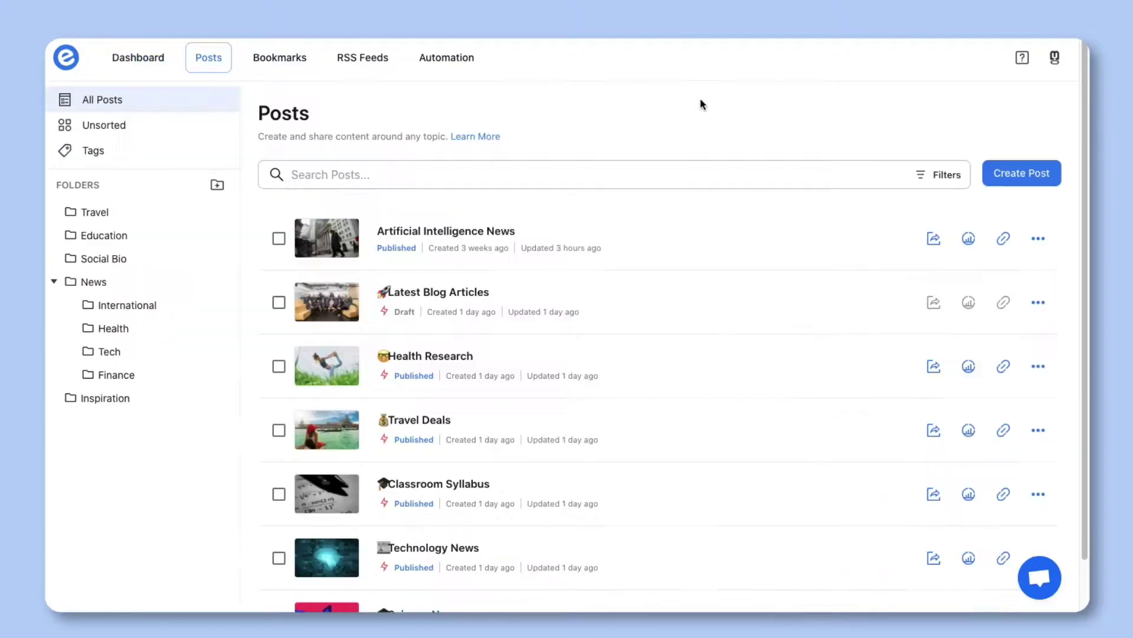
click(1024, 173)
click(1015, 196)
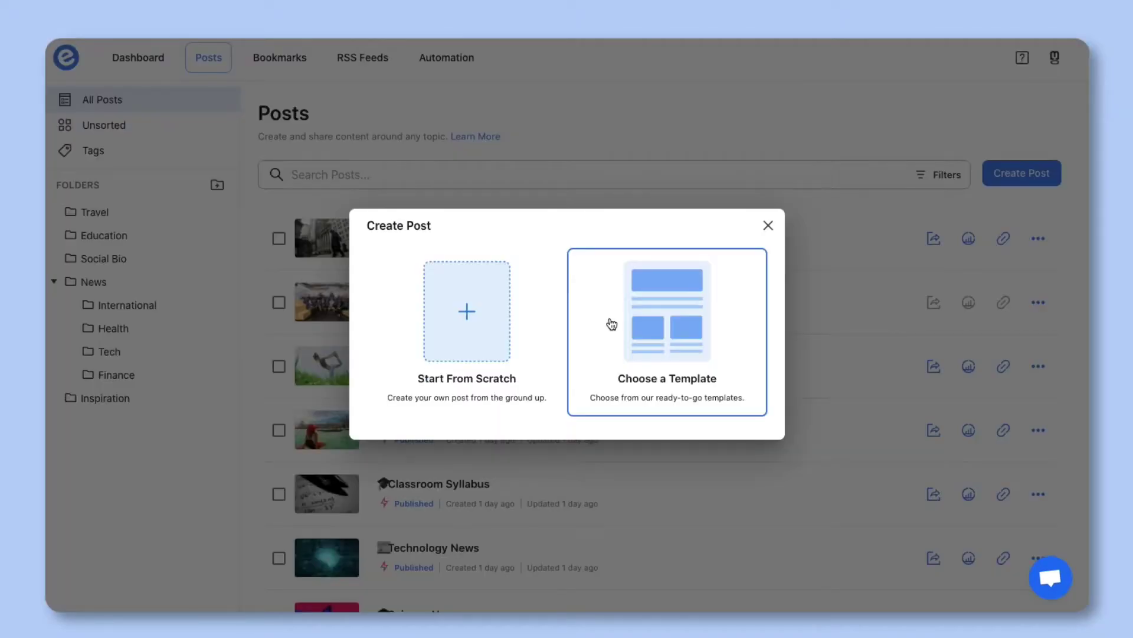
click(612, 323)
scroll(497, 265, down, 5)
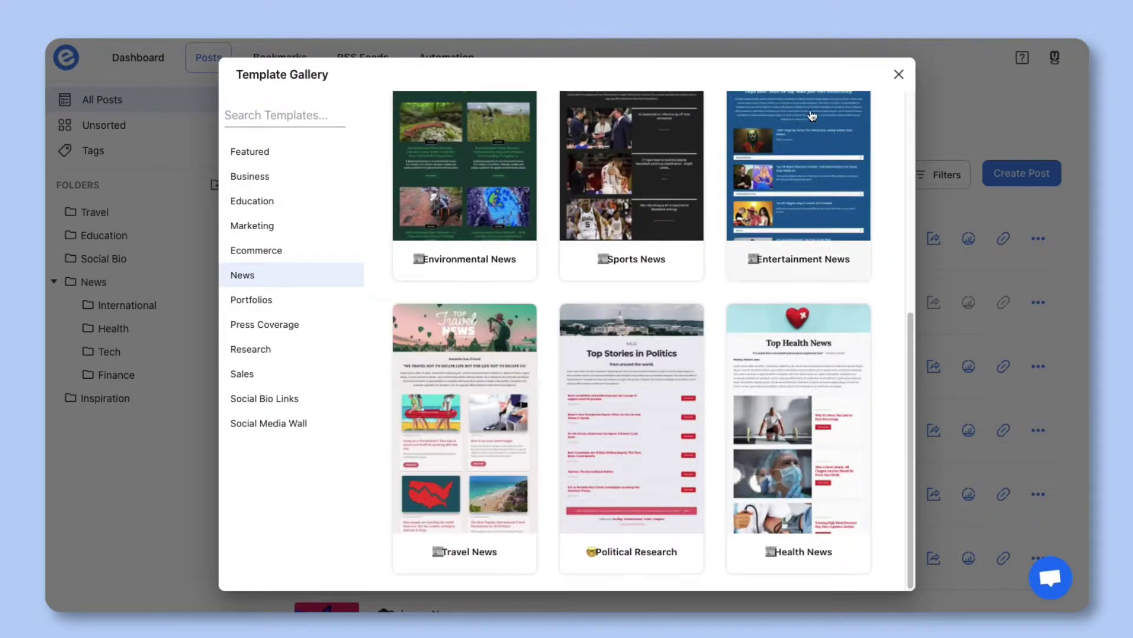
click(906, 73)
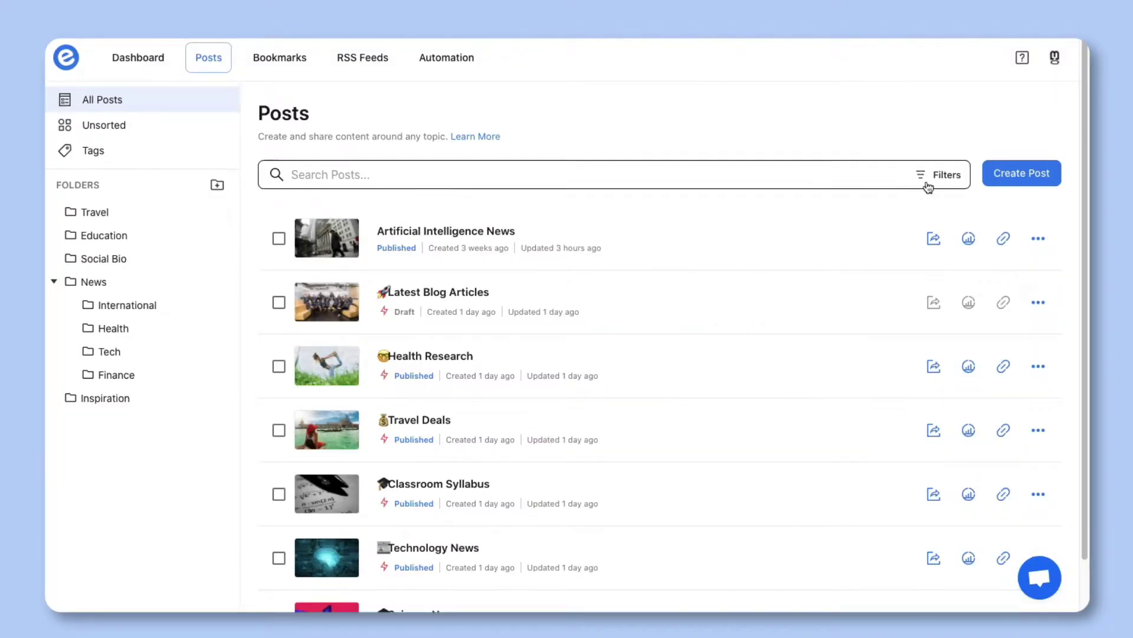
Create a new post with Start From Scratch to open an empty Untitled post.
click(1019, 176)
click(1008, 196)
click(459, 314)
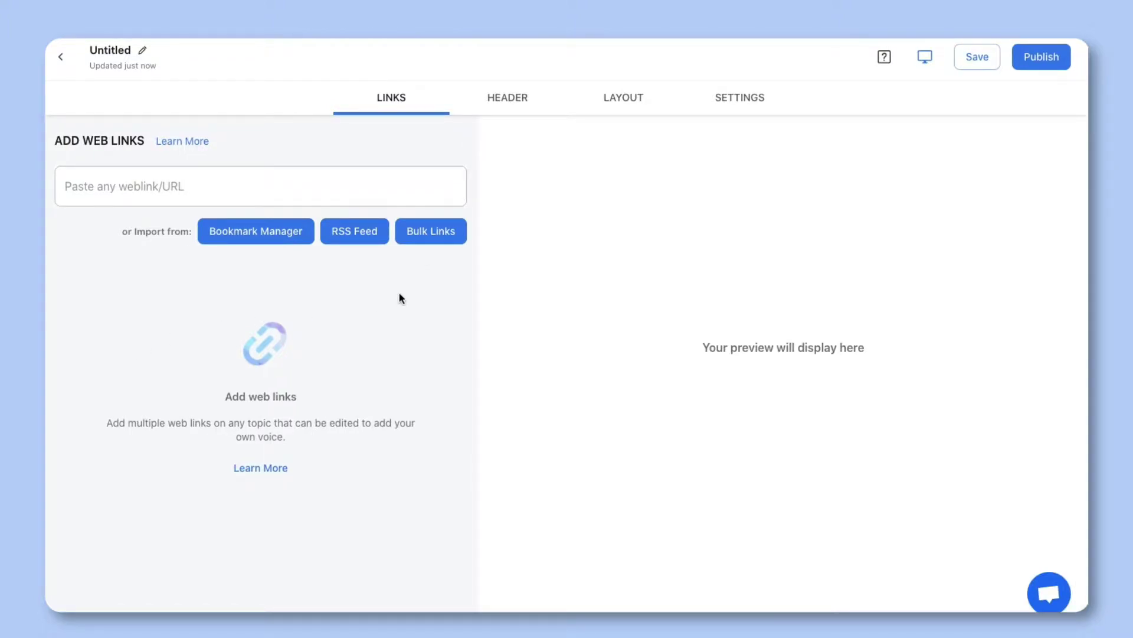
Paste the TechCrunch Microsoft Power Automate article link into the post's web link field.
click(171, 184)
right_click(172, 184)
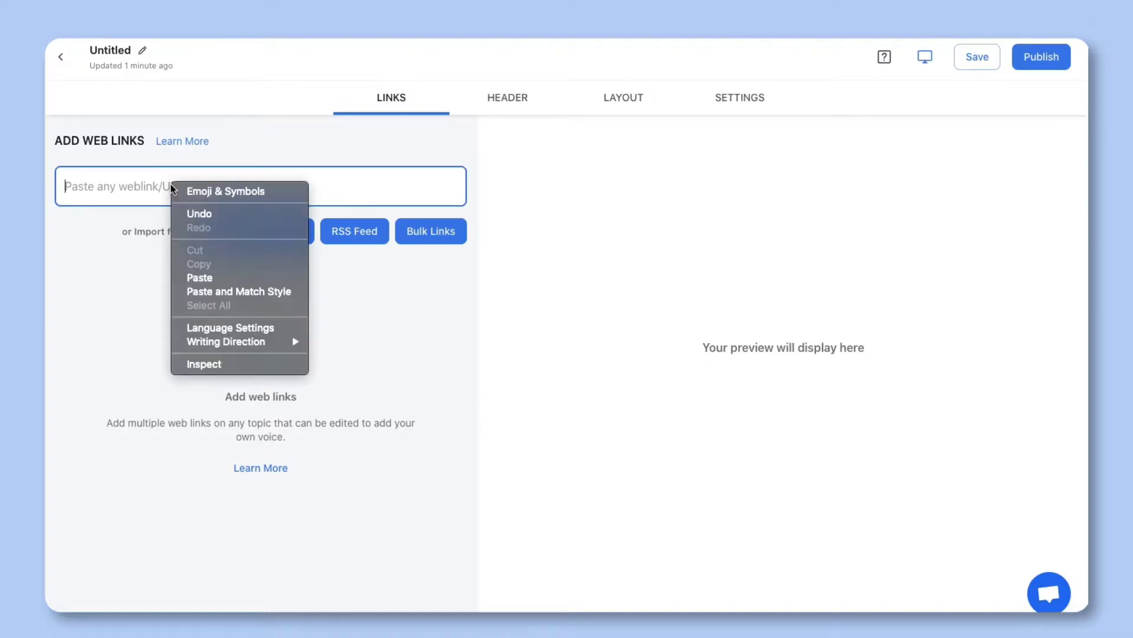
click(190, 278)
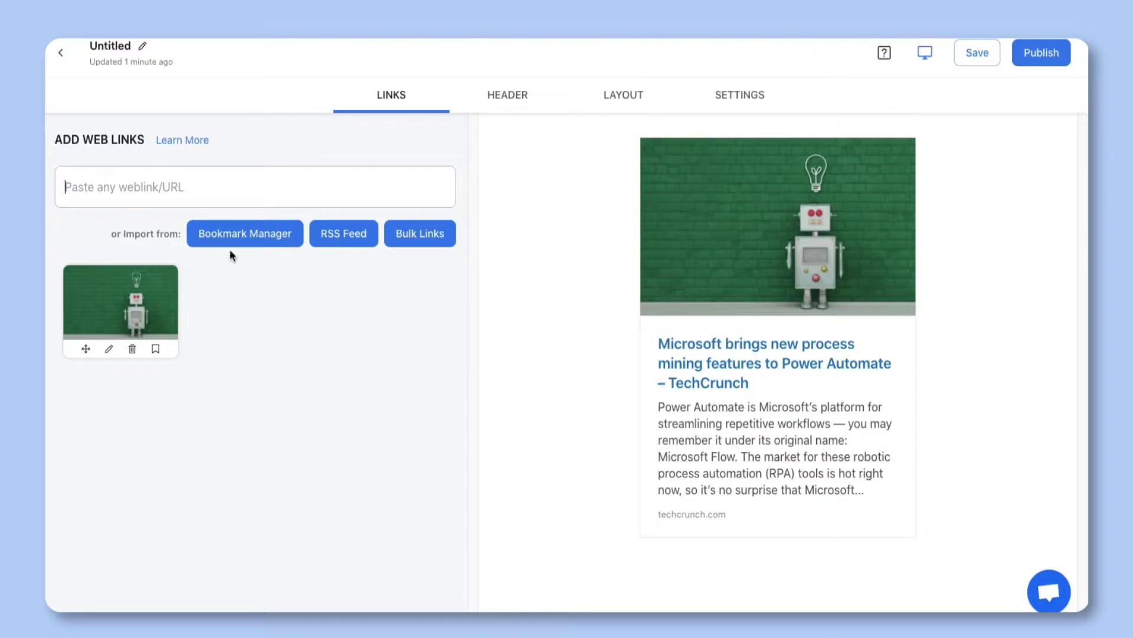
Insert the saved Learning technology bookmark from Bookmark Manager into the post.
click(225, 231)
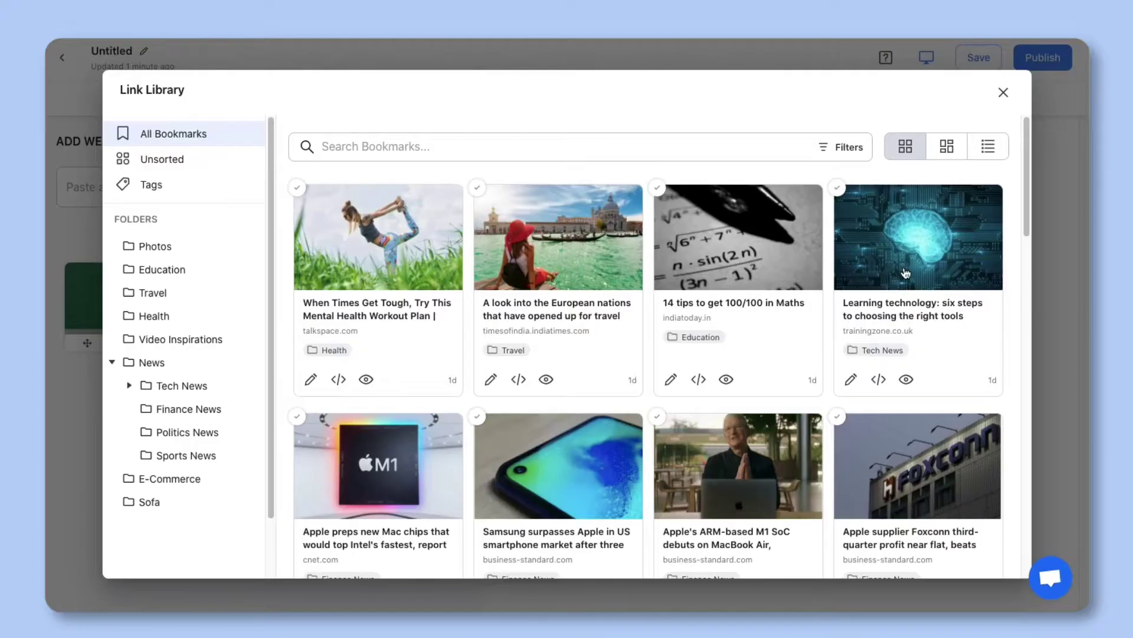
click(906, 274)
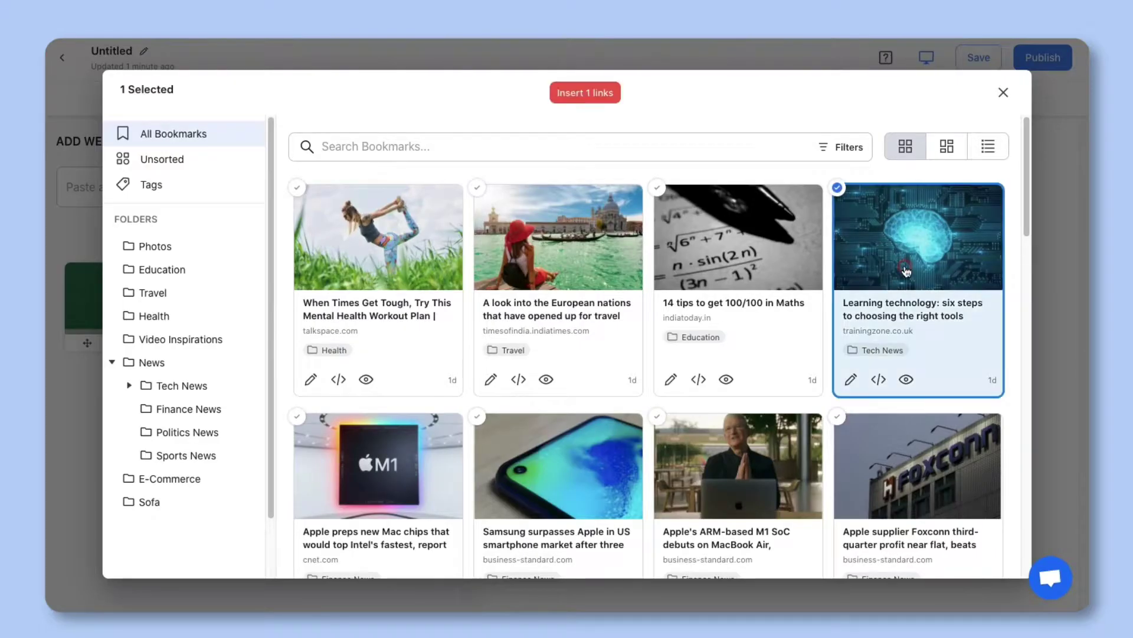
click(599, 108)
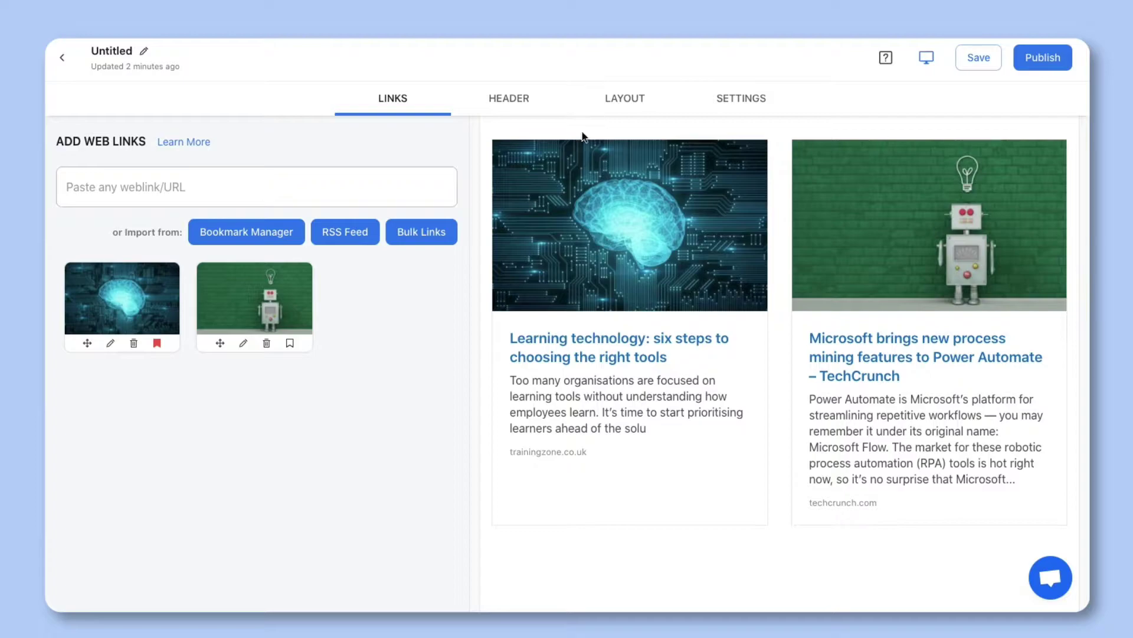
Insert the space startup funding, unicorn formation and Liberis TechCrunch articles from the RSS feed.
click(344, 237)
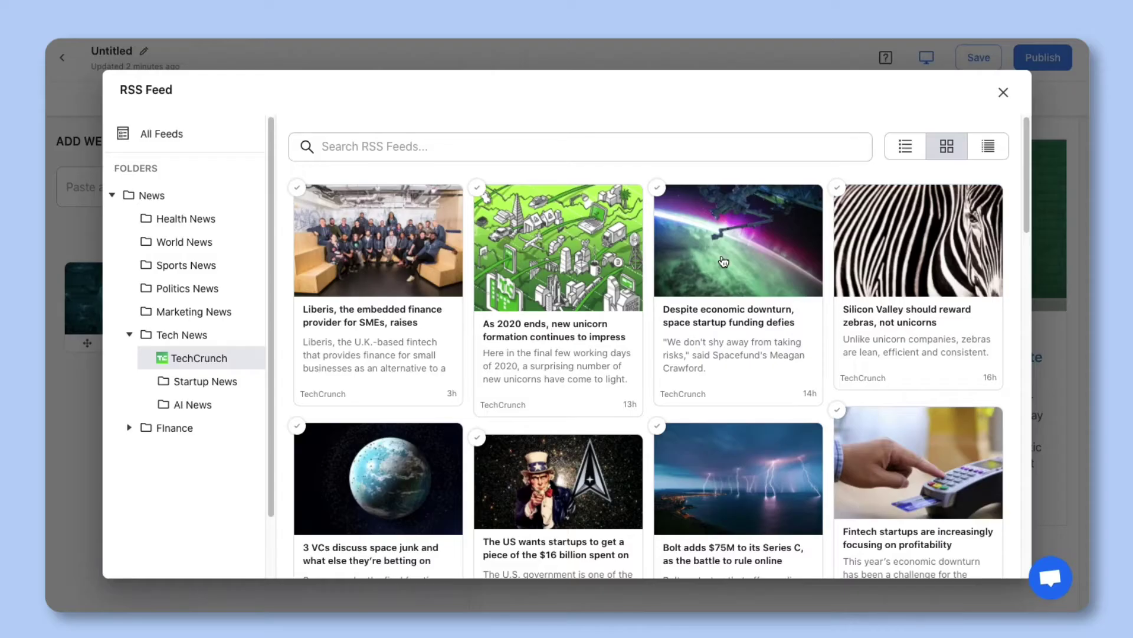
click(723, 261)
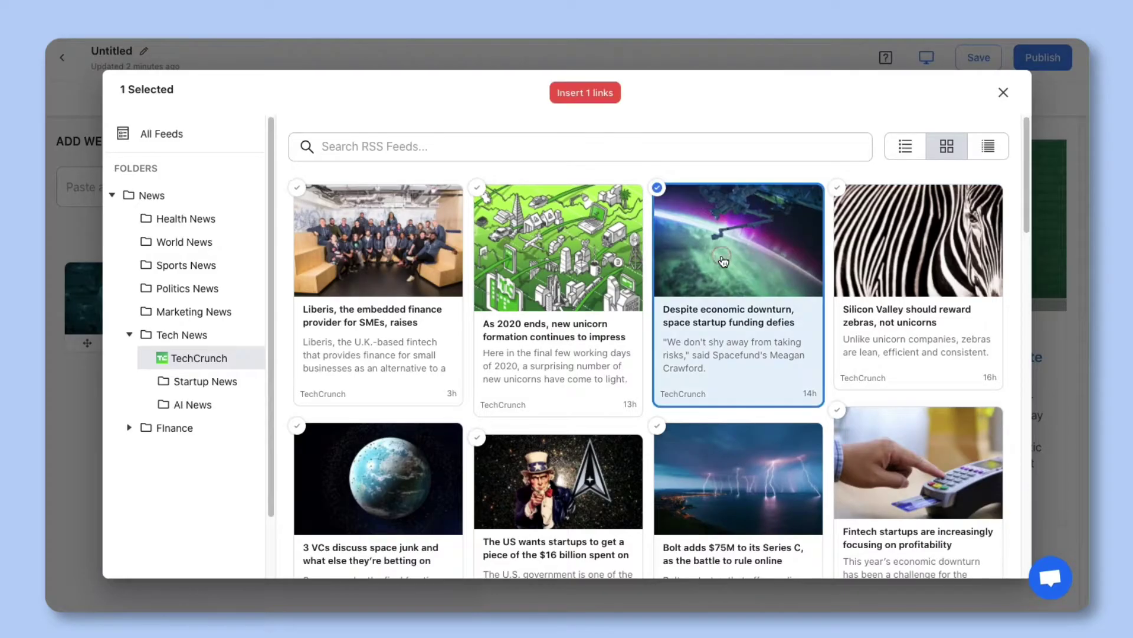
click(580, 254)
click(389, 254)
click(585, 99)
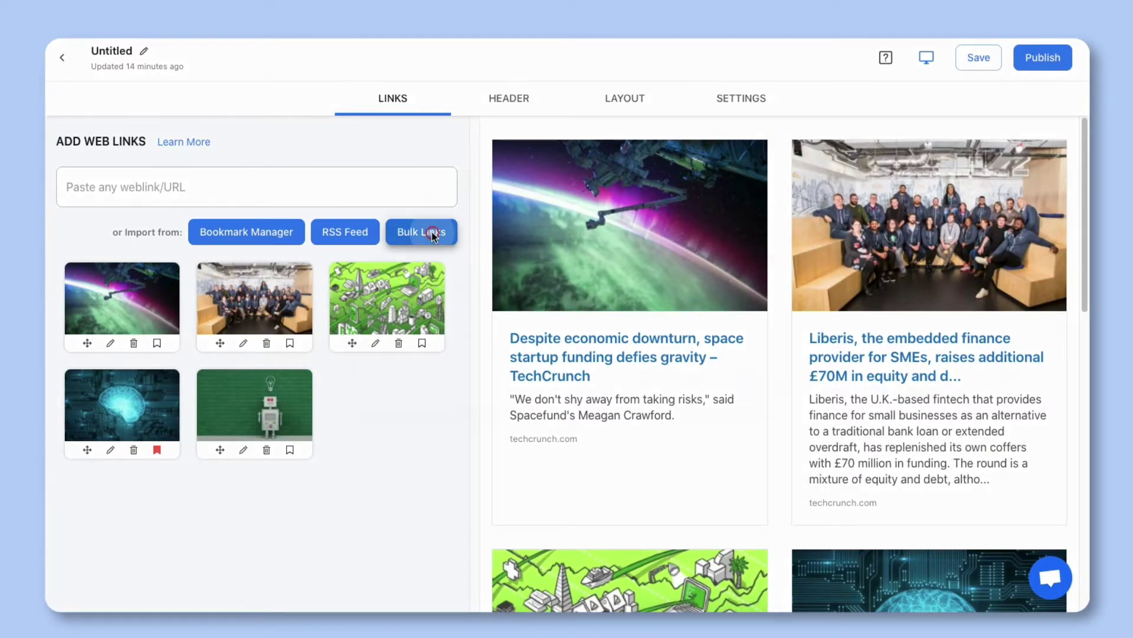
Paste a list of TechCrunch URLs, including Zomato and Rec Room, as Bulk Links and save.
click(433, 232)
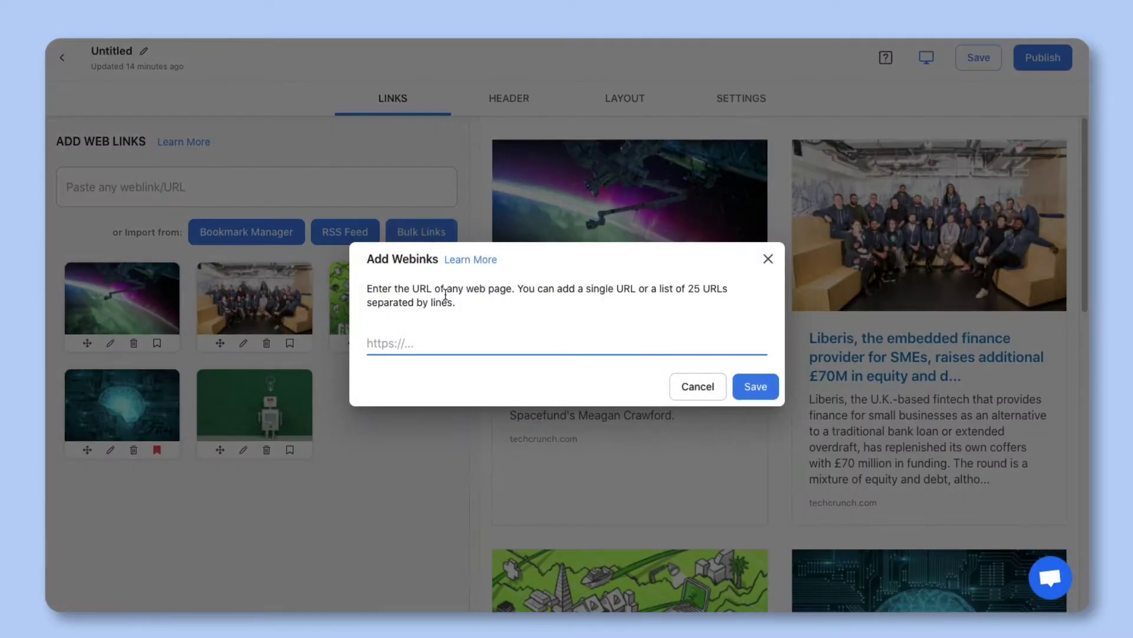
right_click(441, 351)
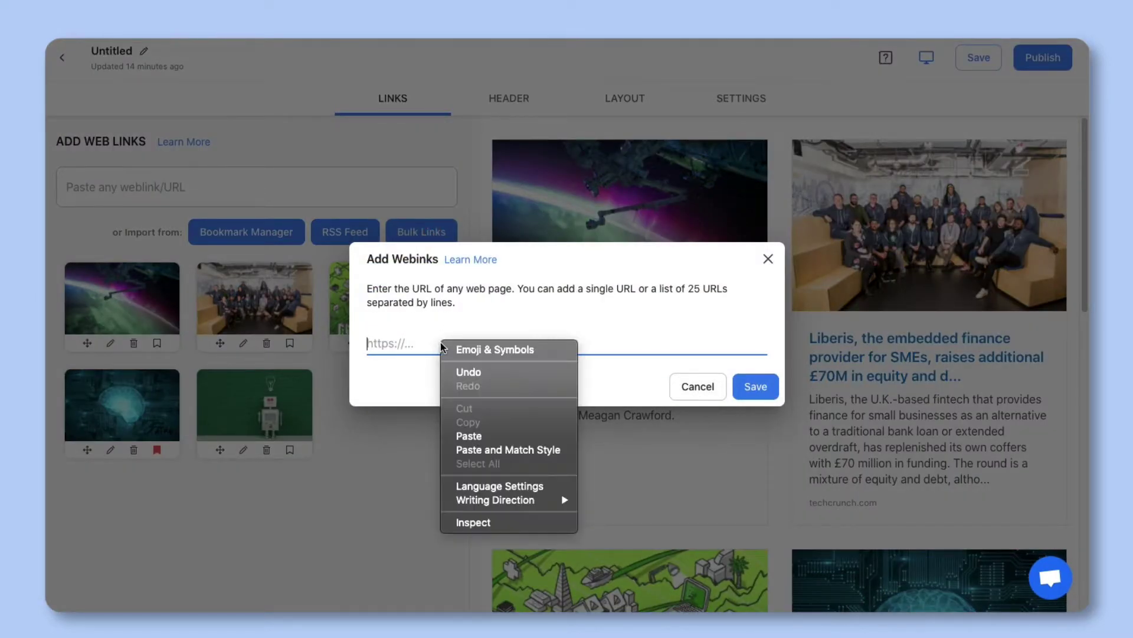
click(463, 433)
click(755, 429)
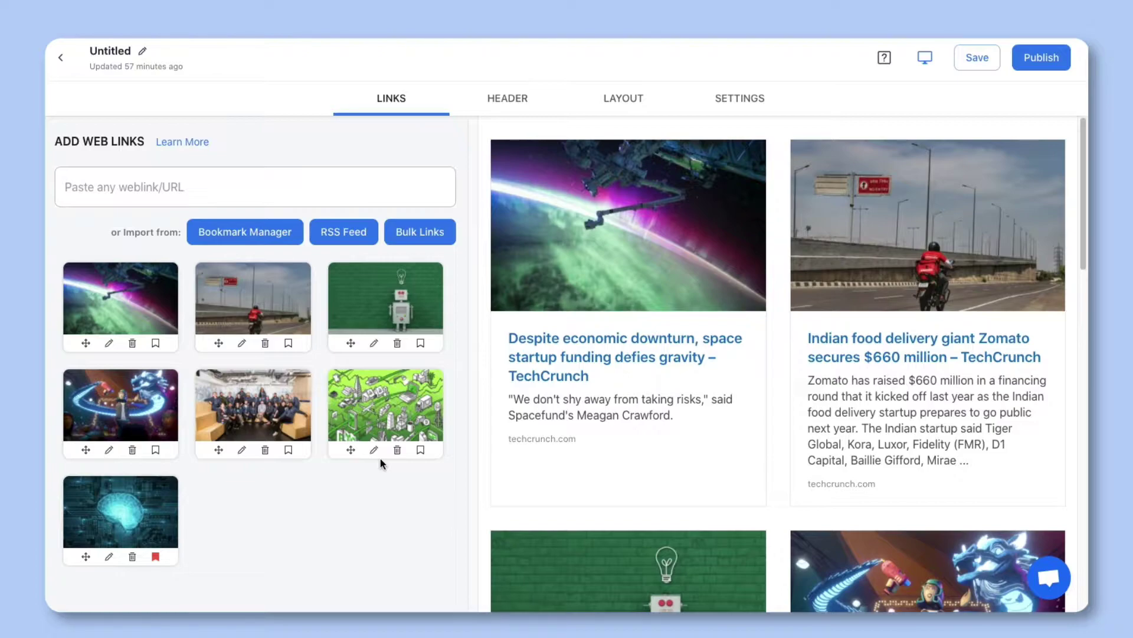
Drag the Rec Room card to the first slot and save it to bookmarks.
drag(86, 450, 84, 344)
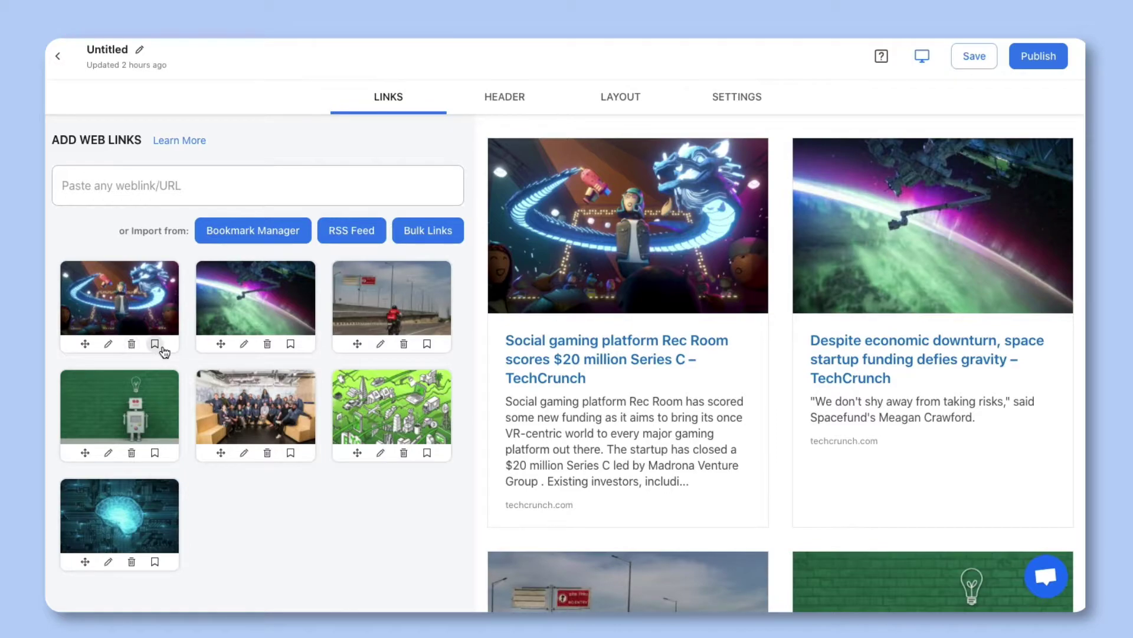
click(155, 344)
Edit the Rec Room link and set its Display Label to 'Tech'.
click(107, 344)
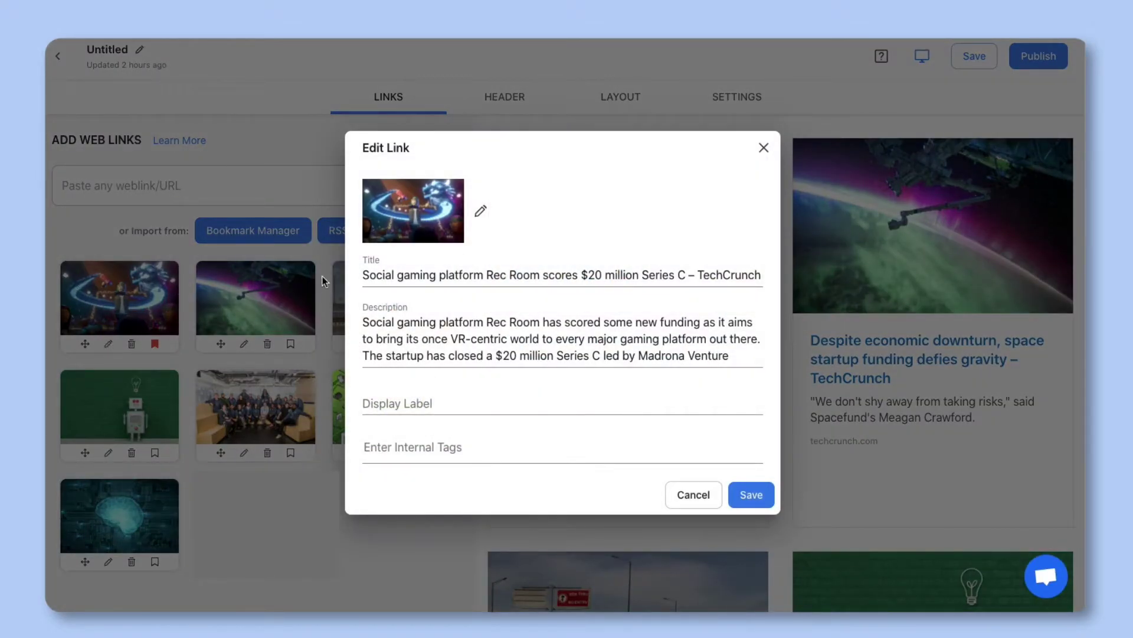
click(362, 275)
drag(363, 275, 686, 323)
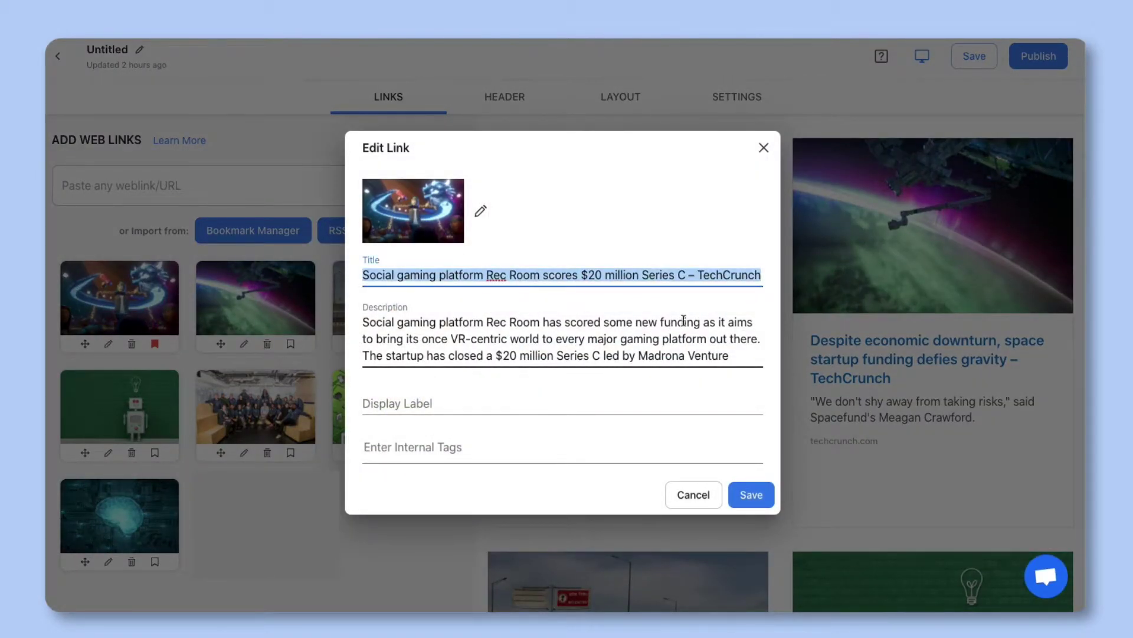
drag(363, 322, 699, 369)
click(498, 405)
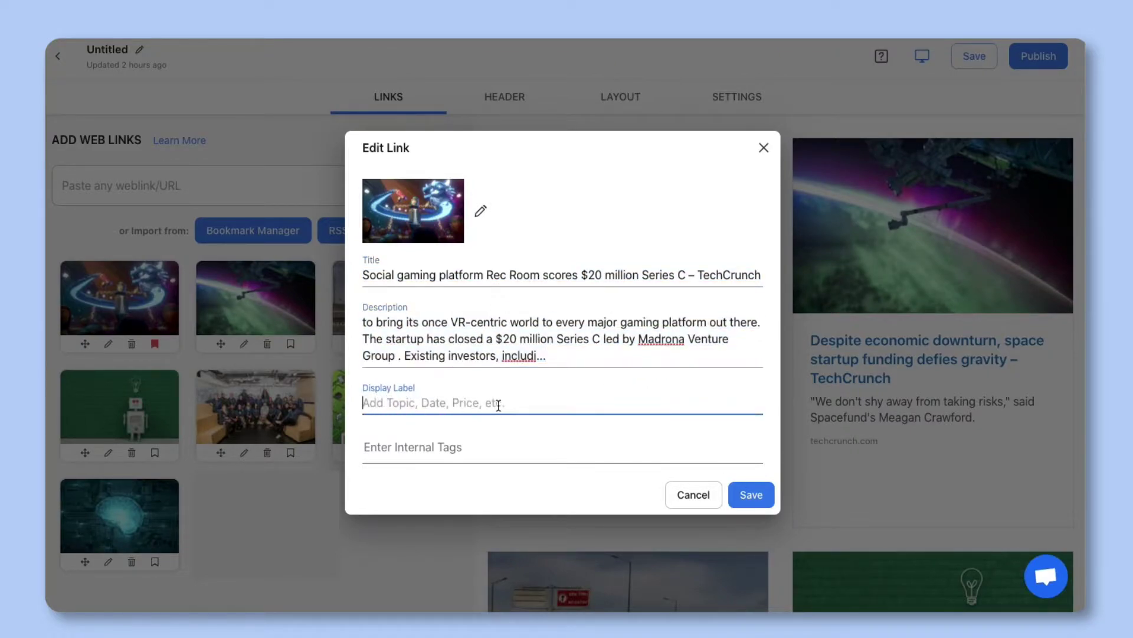
text(Tech)
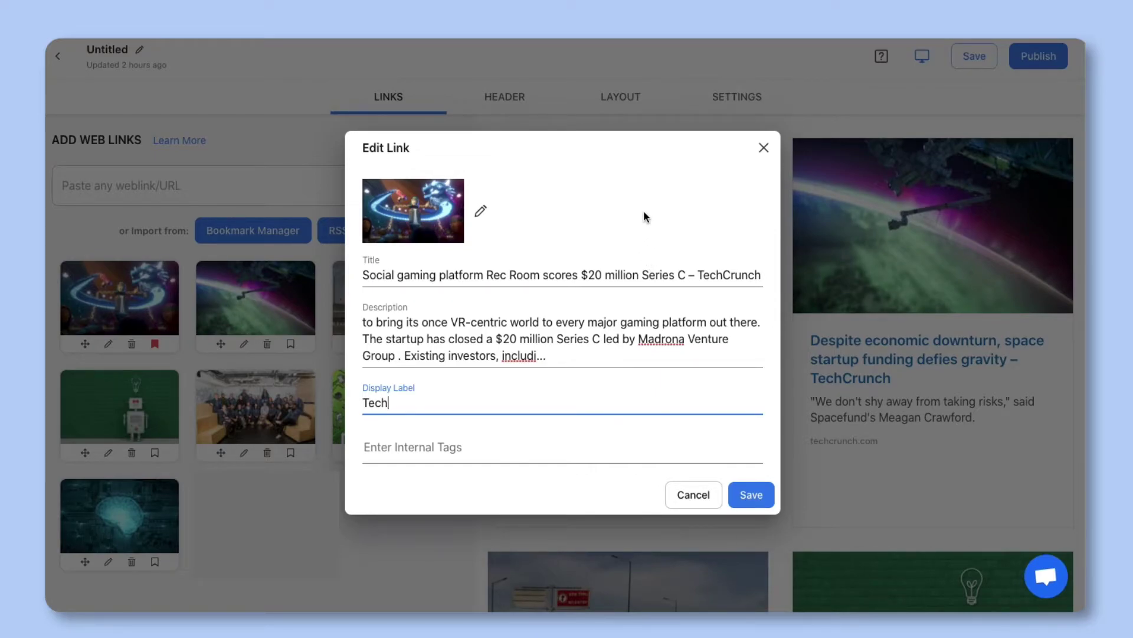
Zoom and fit the Rec Room thumbnail to its frame, nudge it into place, and save the link.
click(480, 211)
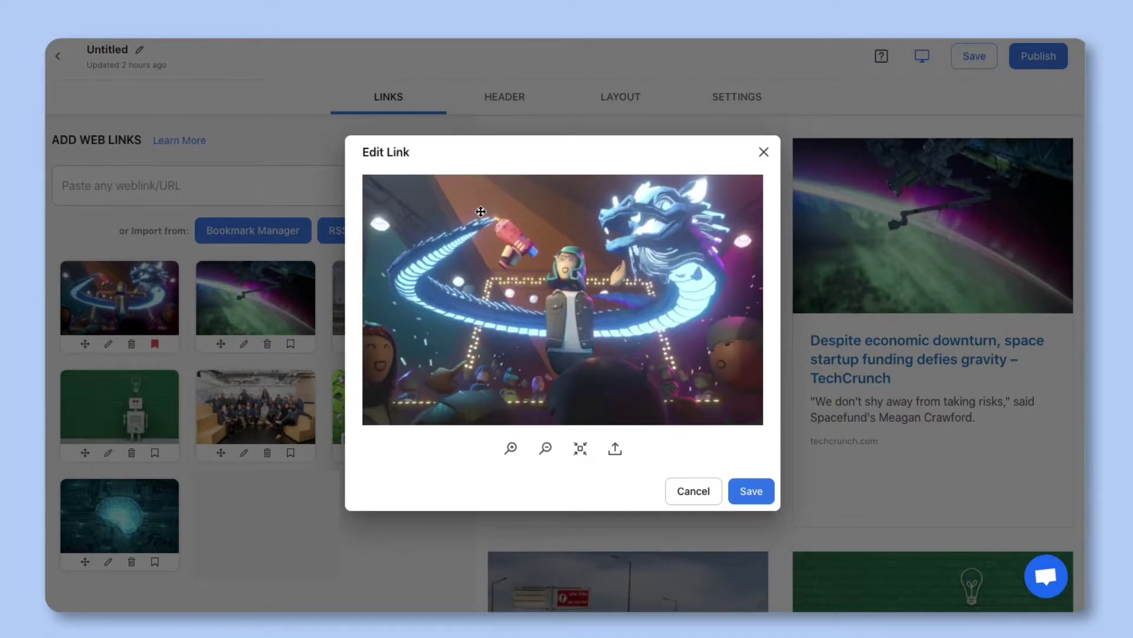
click(511, 449)
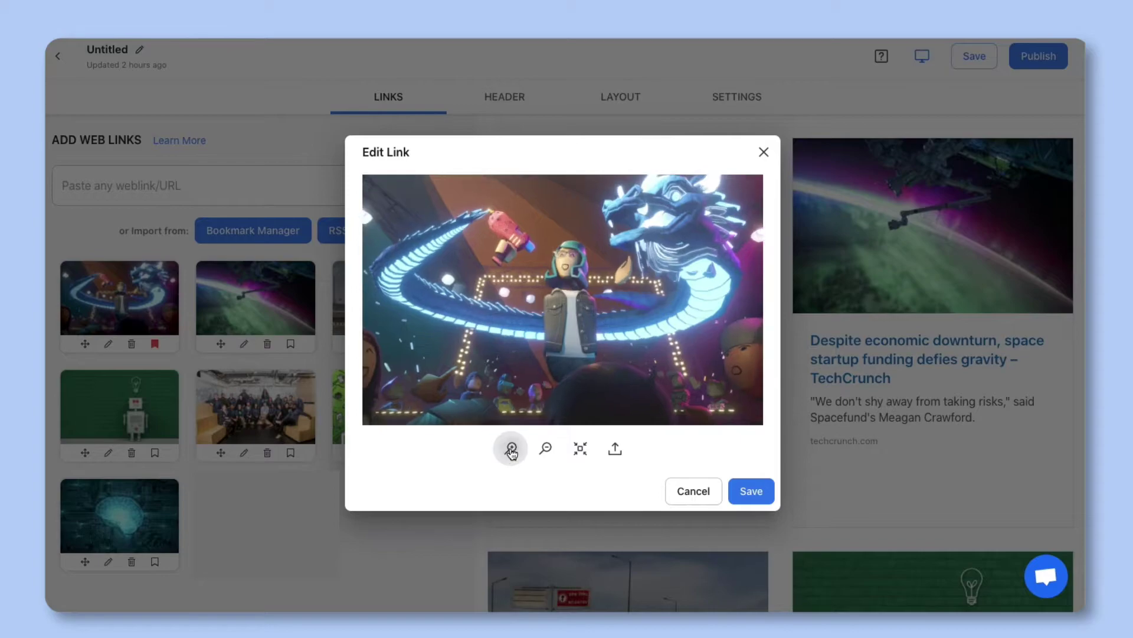
click(546, 449)
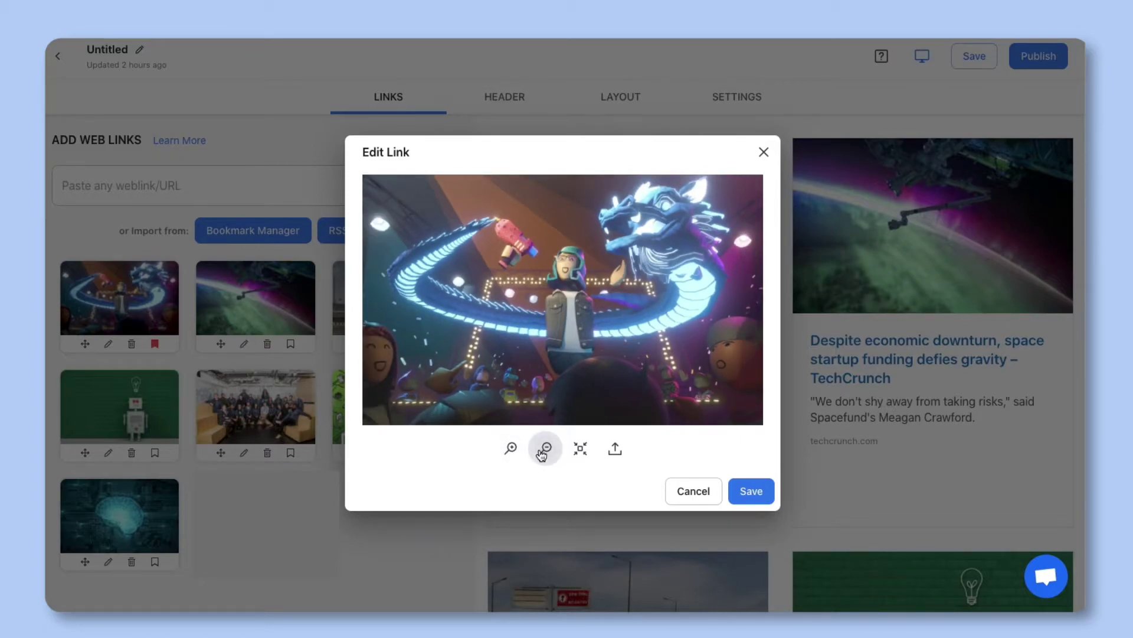
click(579, 449)
drag(550, 366, 549, 358)
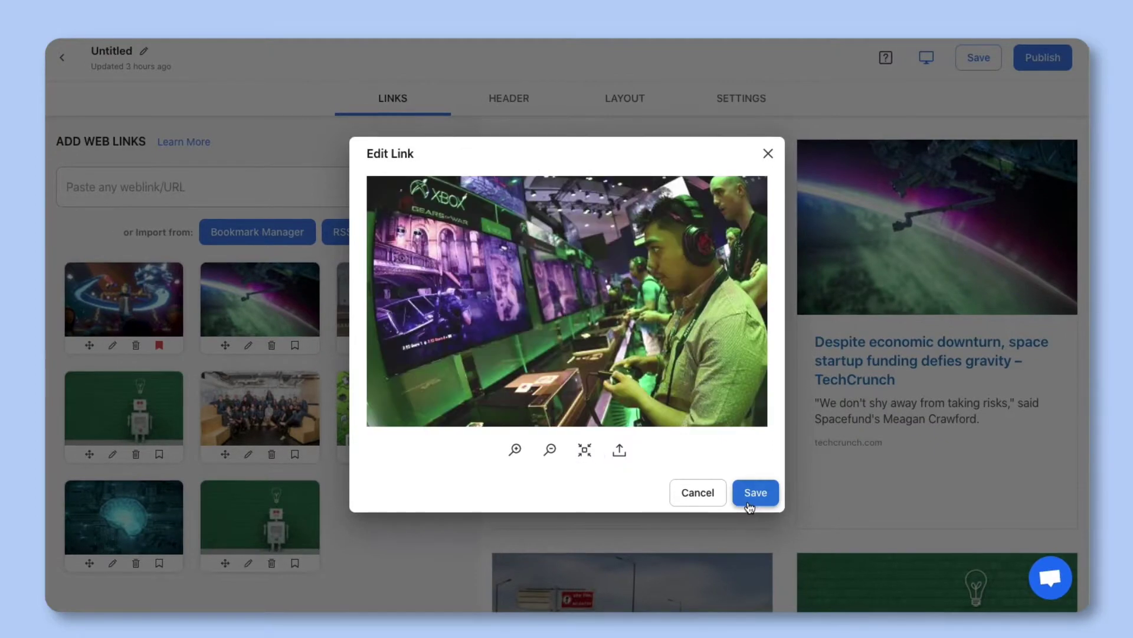
click(750, 505)
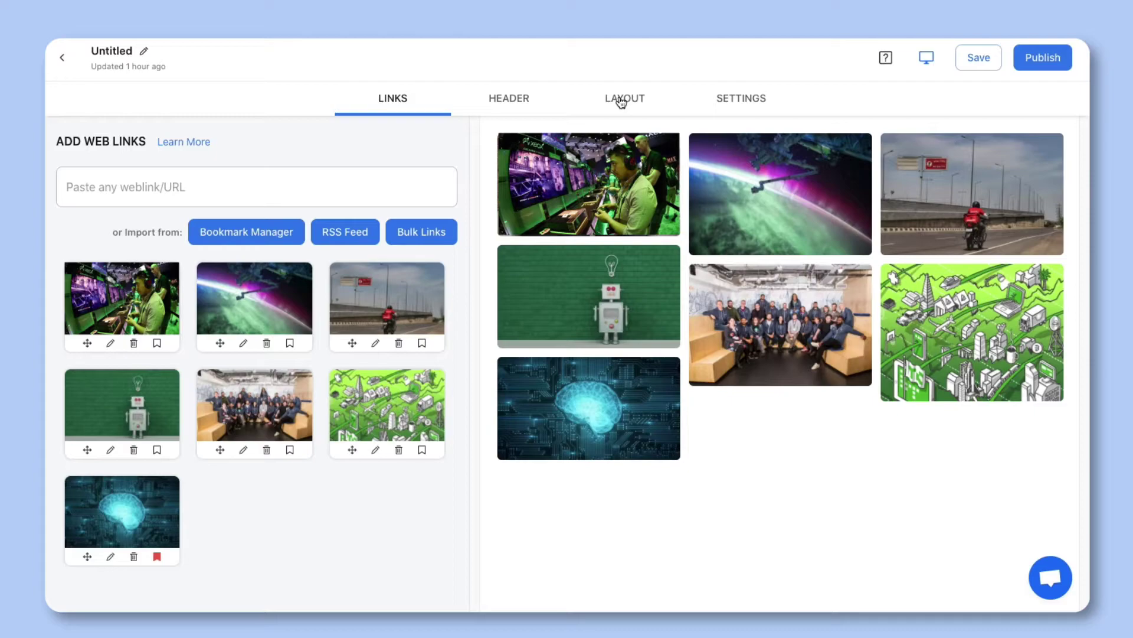
Apply the Ganyo web page layout to the post from the Layout tab.
click(622, 101)
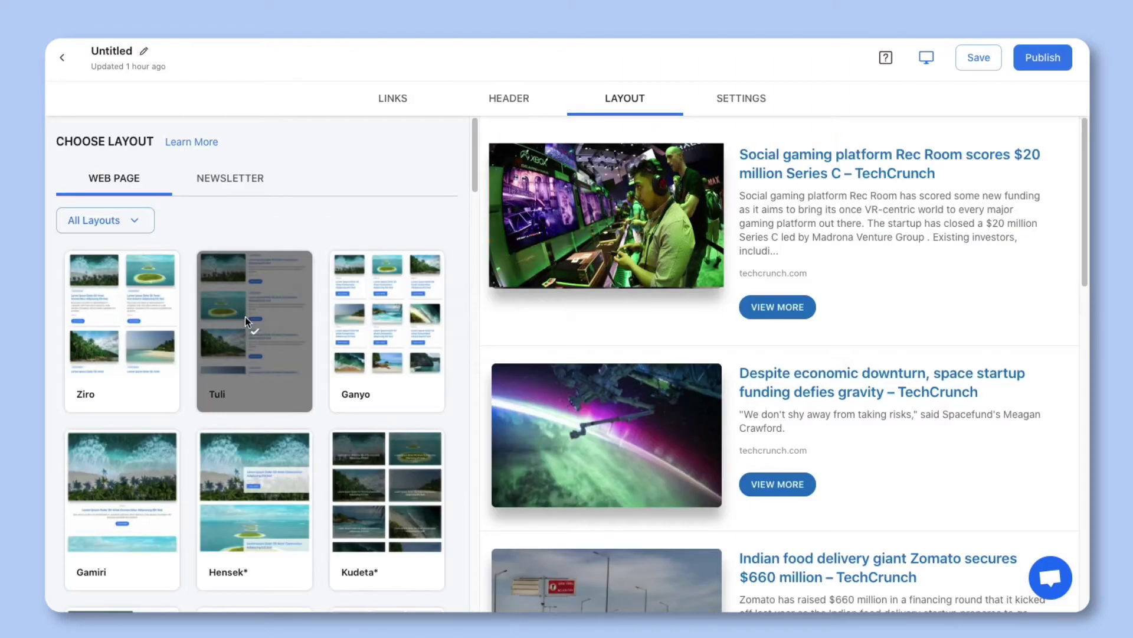
click(378, 326)
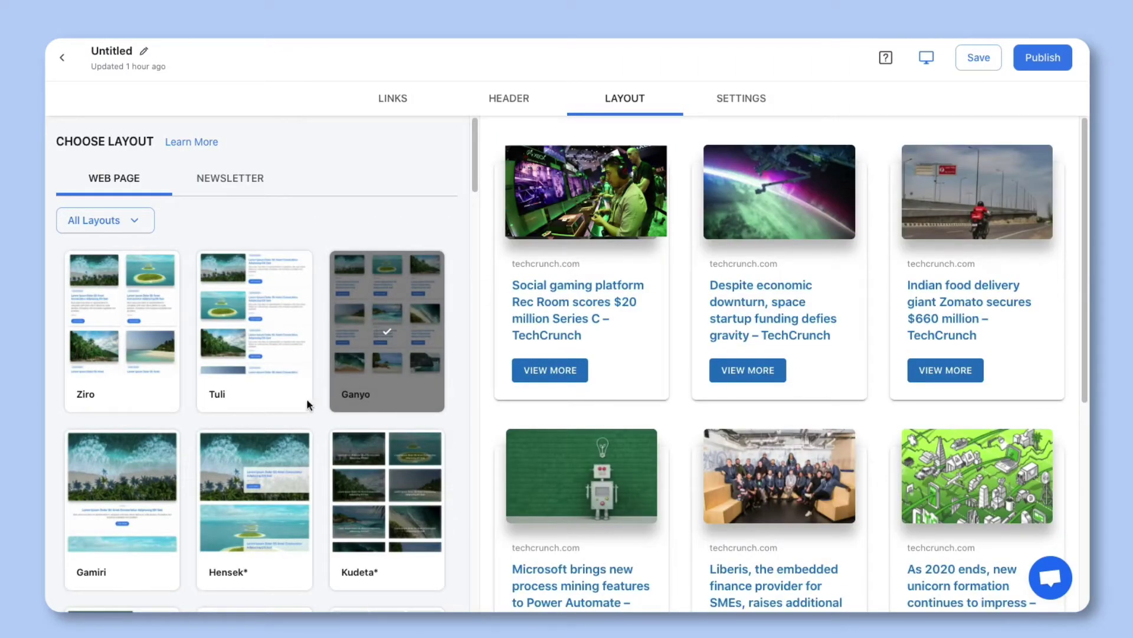
Switch the cards to the Ziro layout and upload the Tech Updates header banner image.
click(344, 494)
click(509, 98)
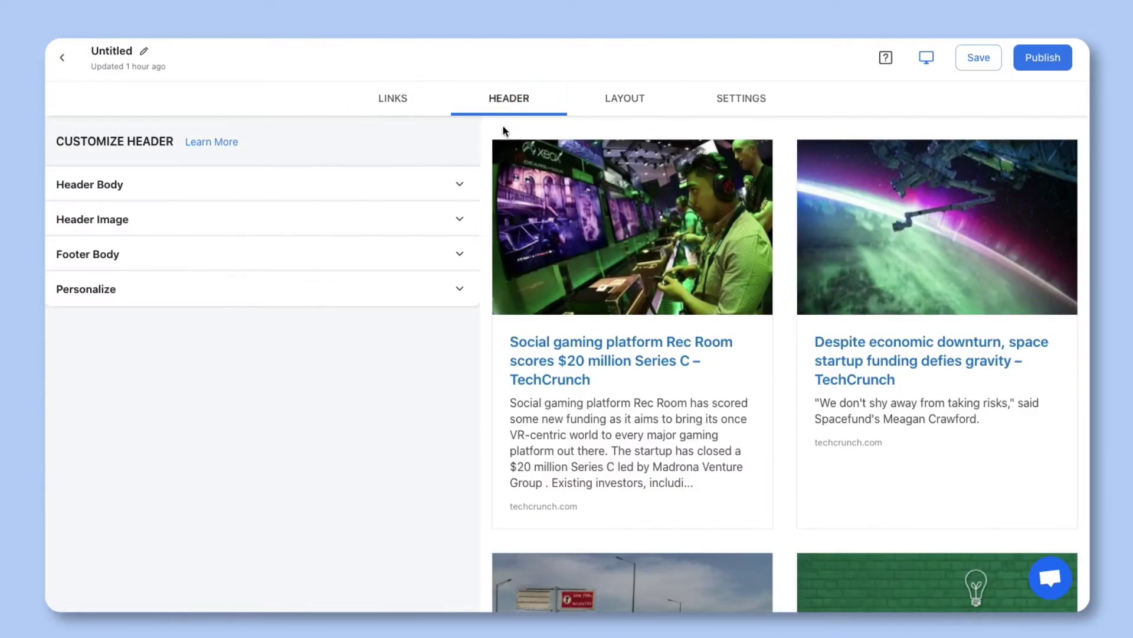
click(457, 227)
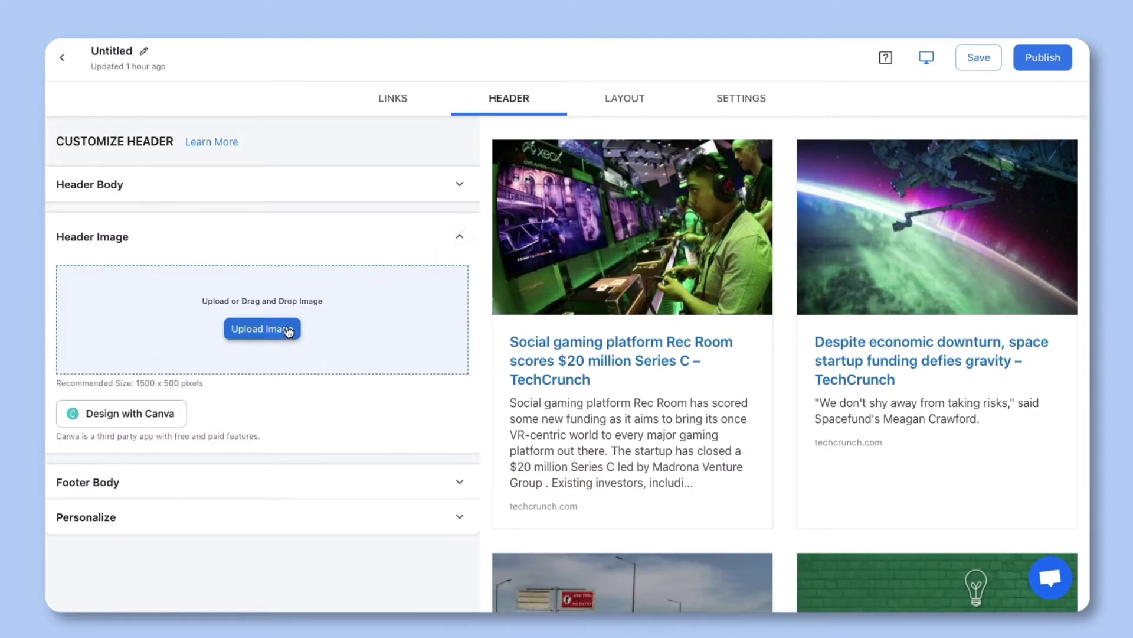
click(291, 326)
Expand and collapse the header and footer text editors, then browse the layout choices.
click(460, 236)
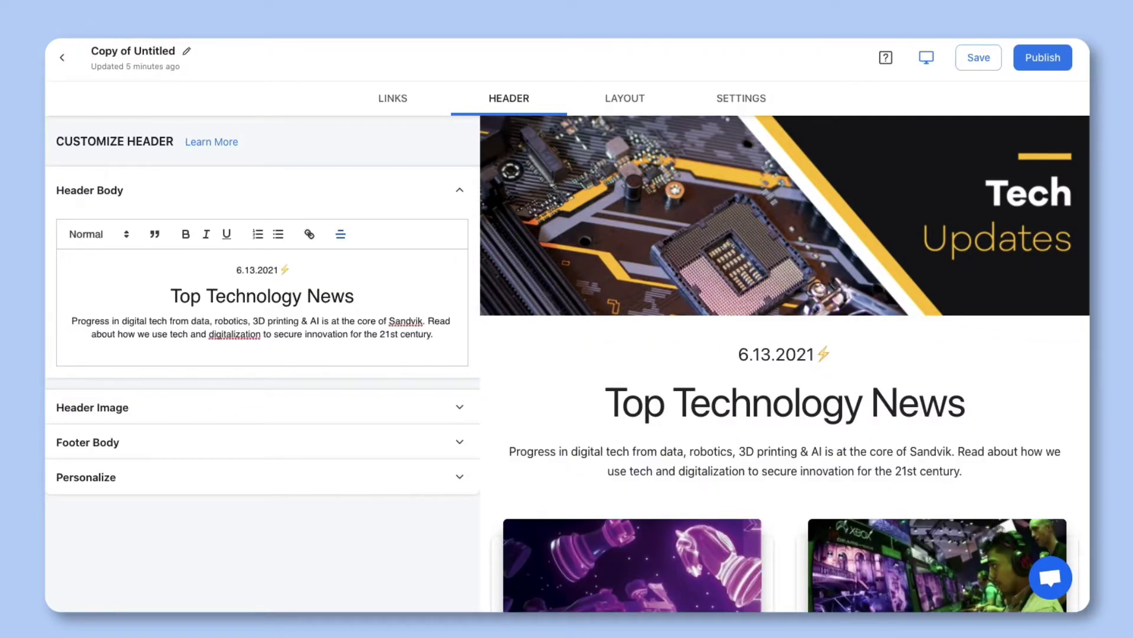
click(458, 189)
click(458, 254)
click(457, 267)
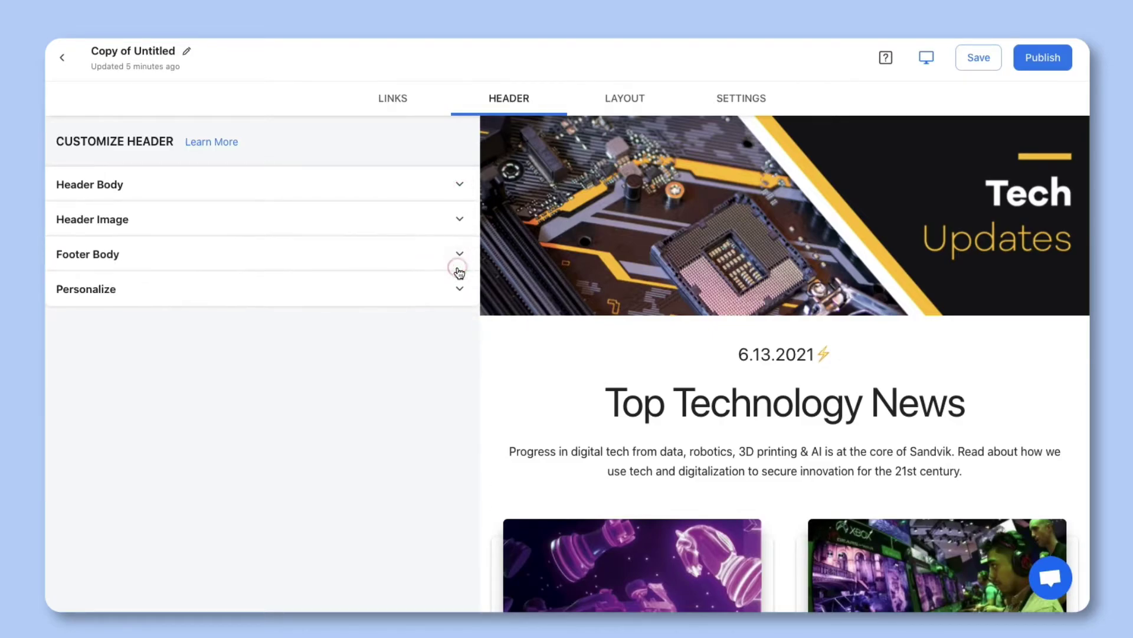
click(611, 105)
scroll(506, 300, down, 3)
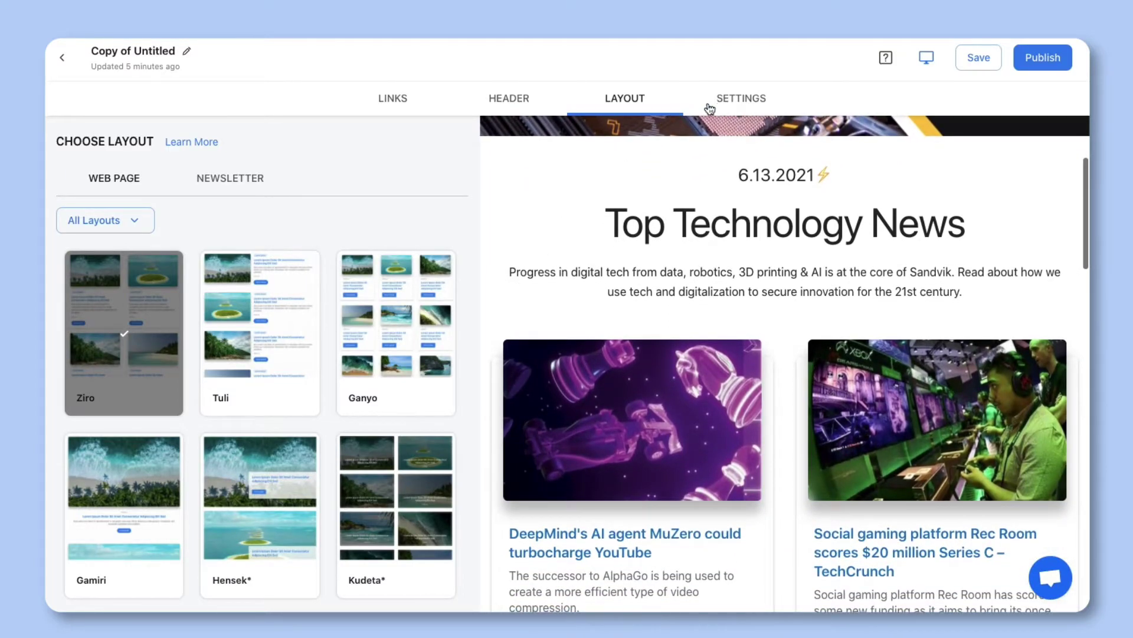
Set the post's theme colour to dark grey in Theme Design settings.
click(716, 104)
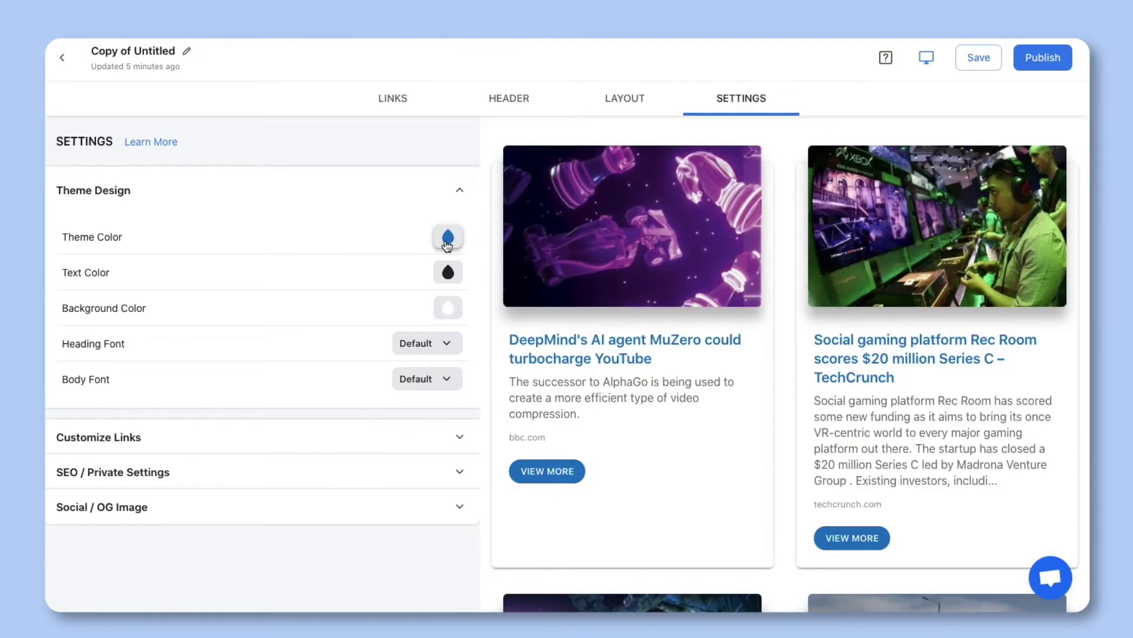
click(447, 237)
click(426, 391)
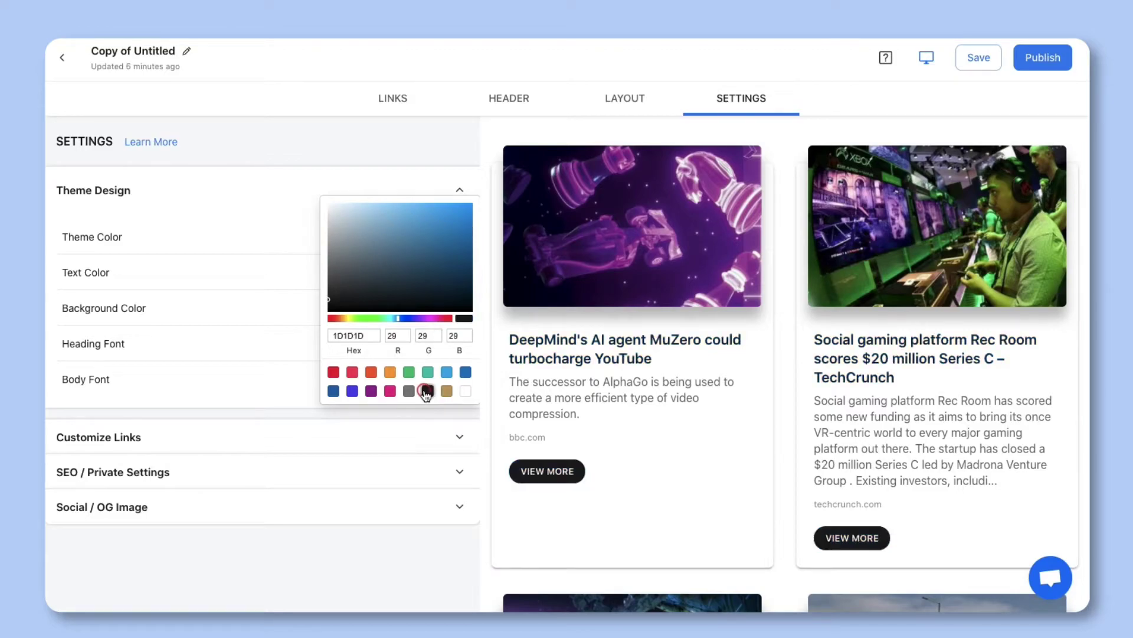
click(491, 254)
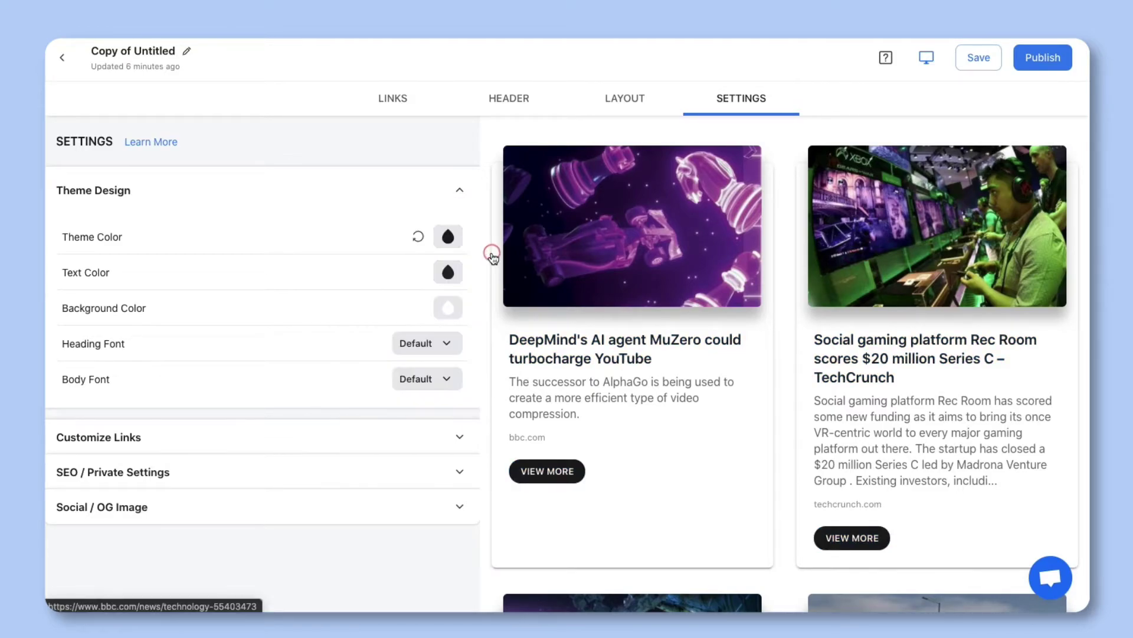
Set the heading font to Roboto and the body font to Rubik.
click(439, 346)
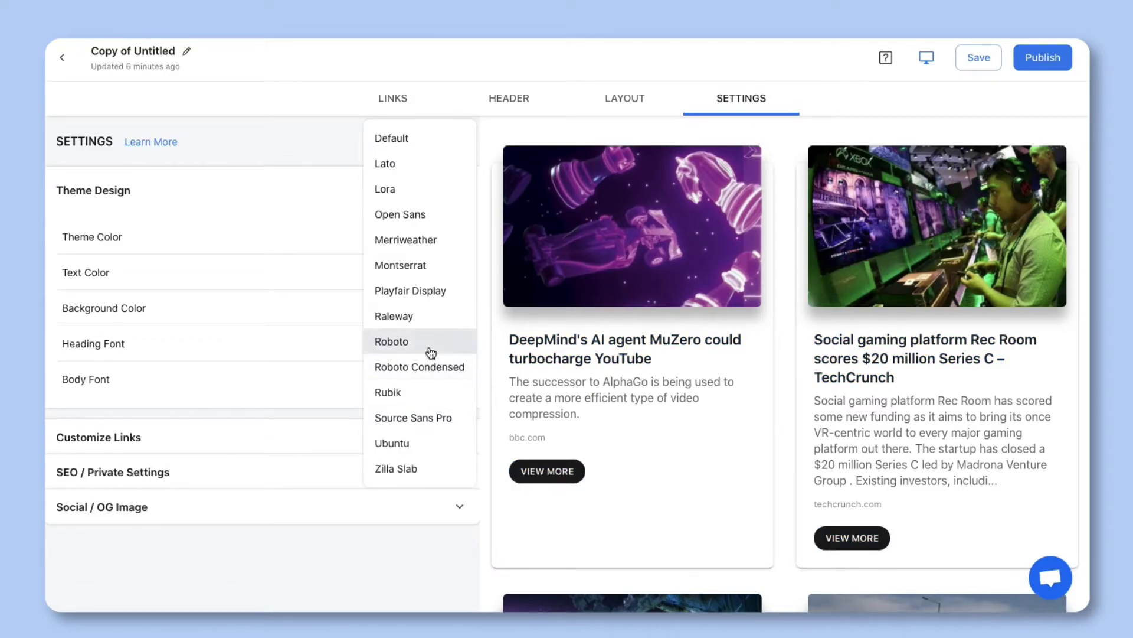
click(431, 351)
click(424, 378)
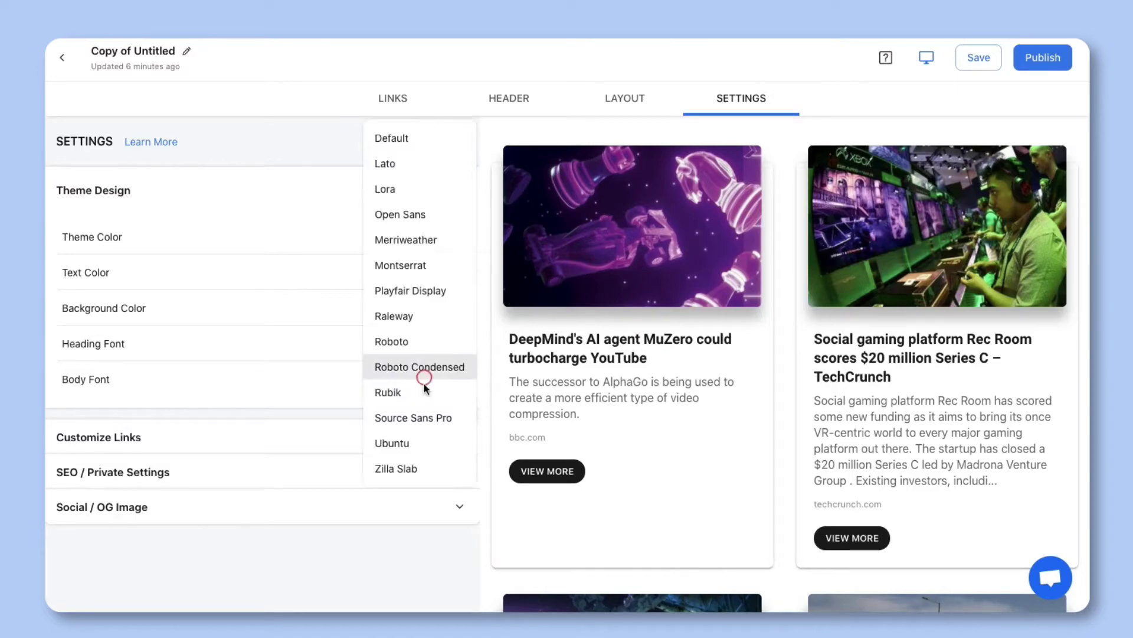
click(424, 394)
Change the card button text to 'READ MORE' under link customisation.
click(457, 437)
click(392, 341)
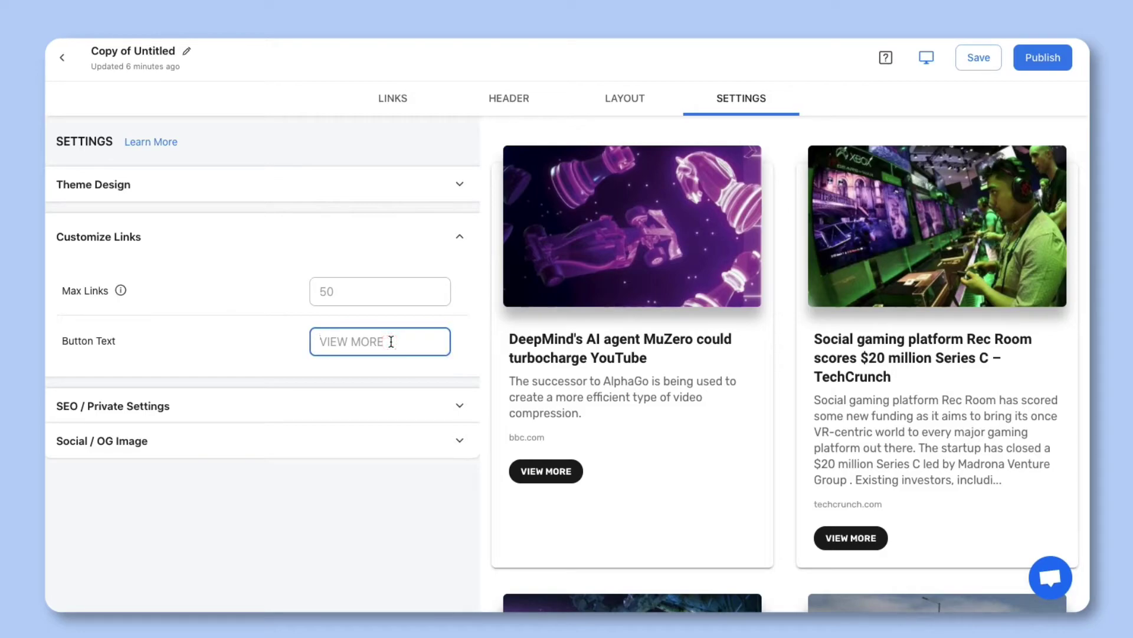
text(READ M)
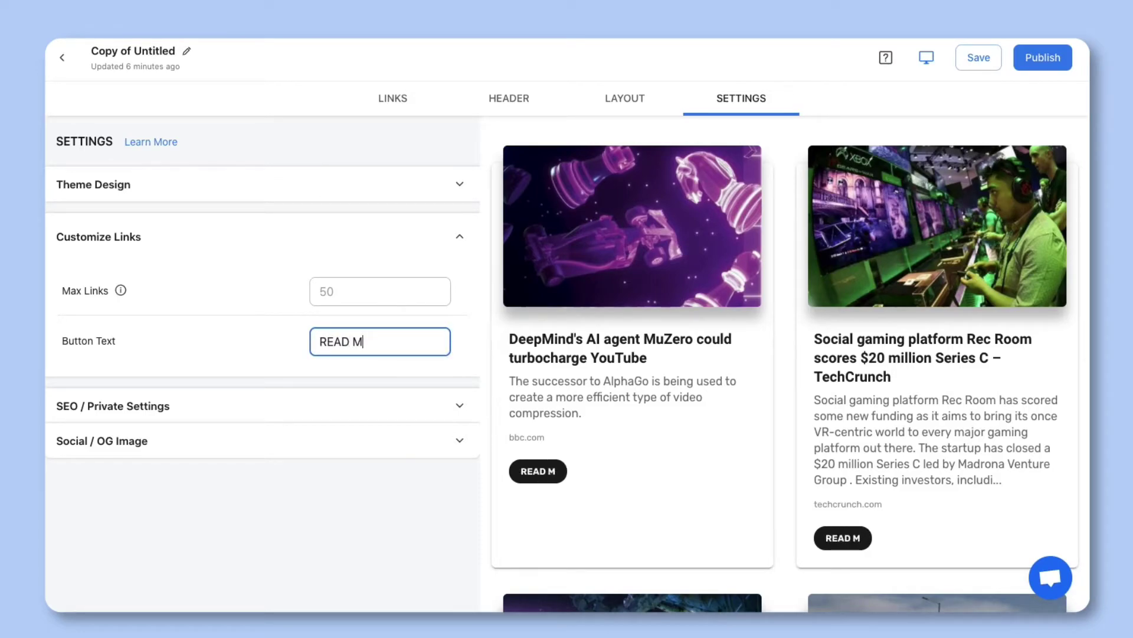
text(ORE)
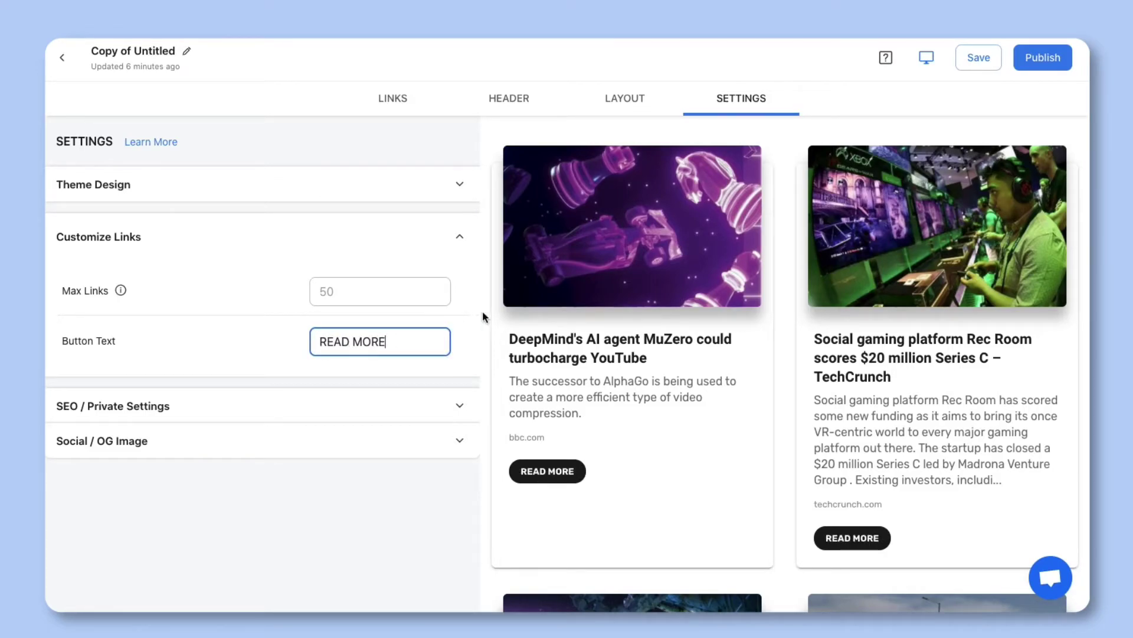
click(483, 317)
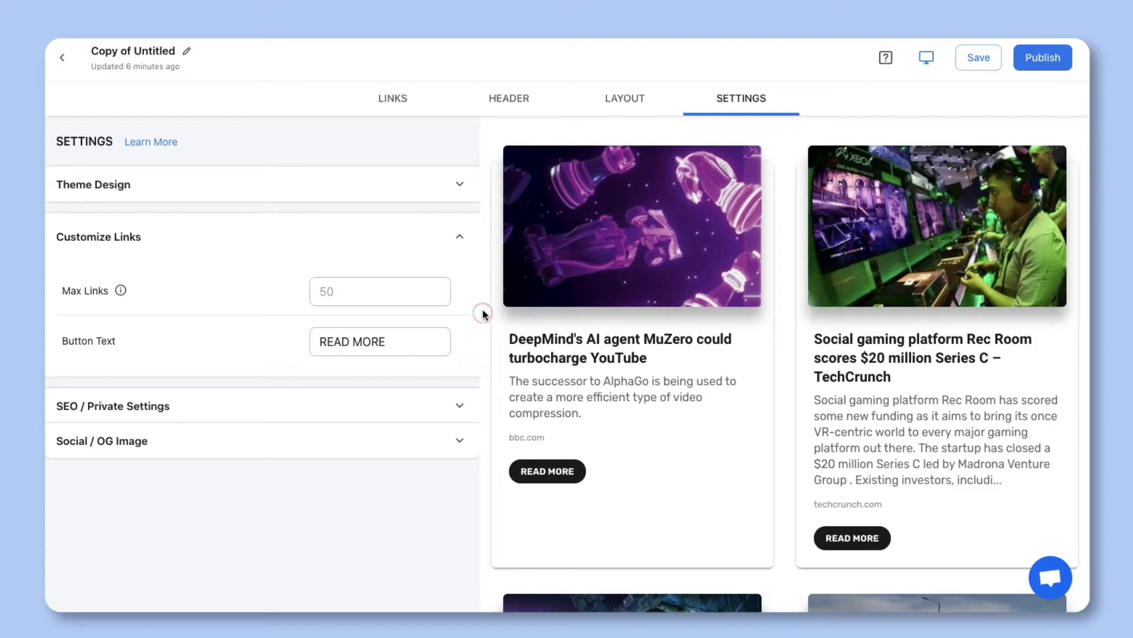
Publish the post and review its newsletter and website embed sharing options.
click(1030, 52)
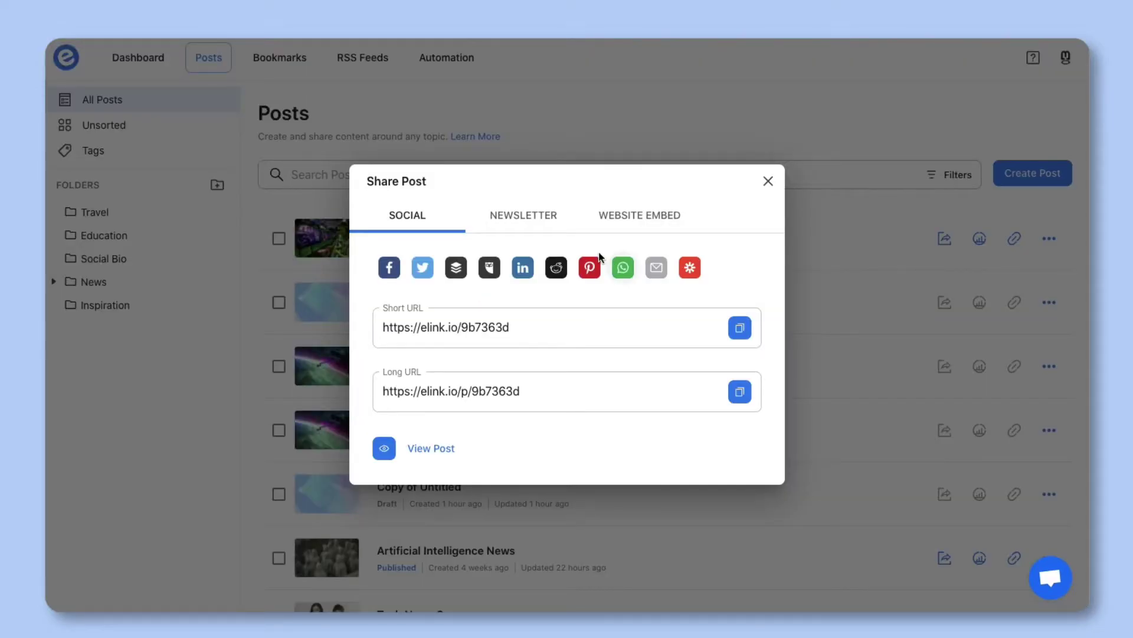
click(538, 215)
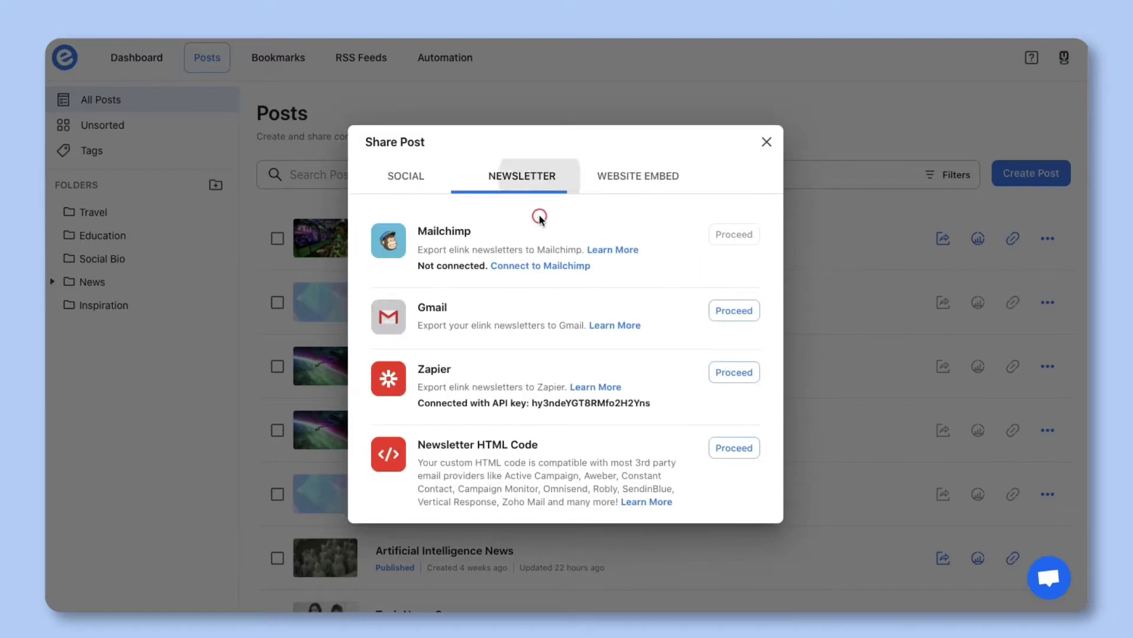
click(633, 177)
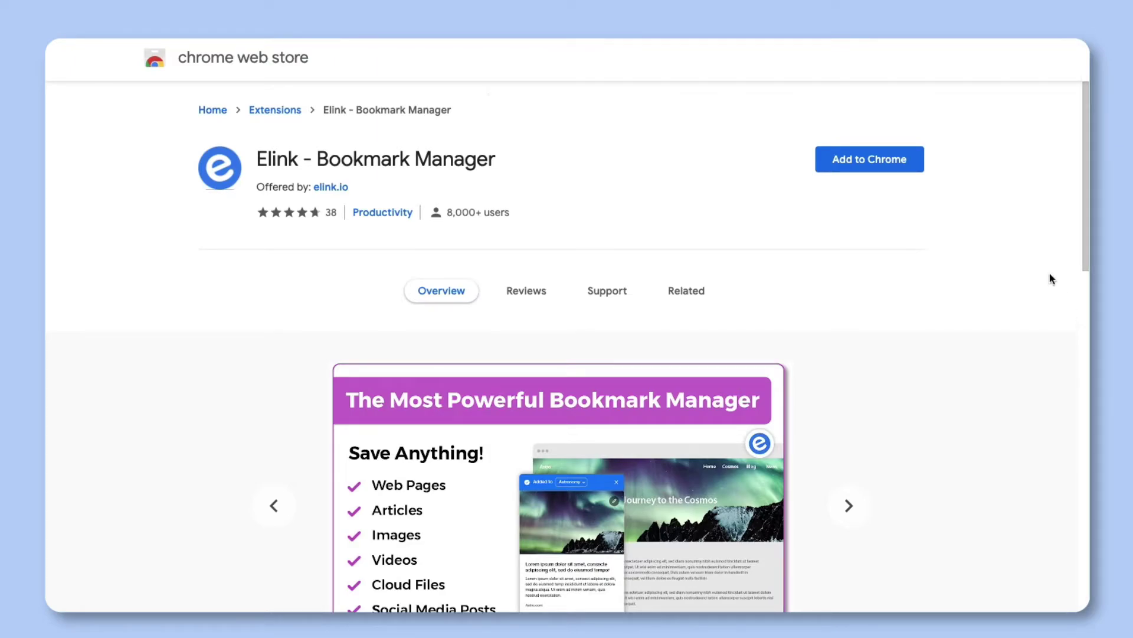
Install the Elink - Bookmark Manager extension in Chrome.
click(878, 160)
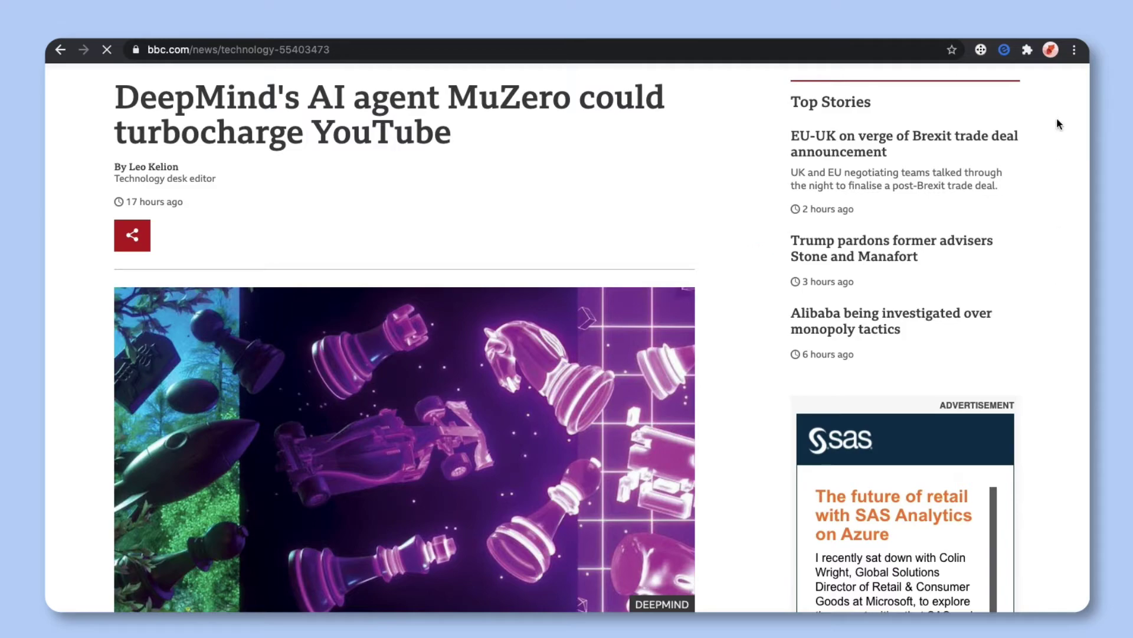
Save the BBC MuZero article with Elink, using the 1024x576 chess image as thumbnail.
click(1006, 49)
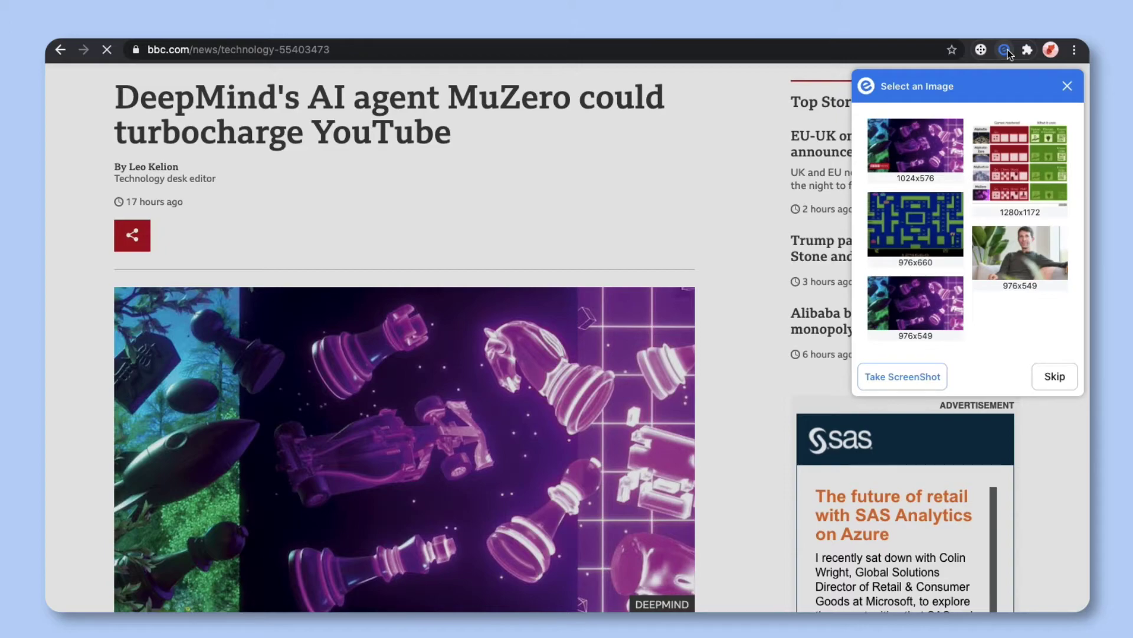
click(916, 145)
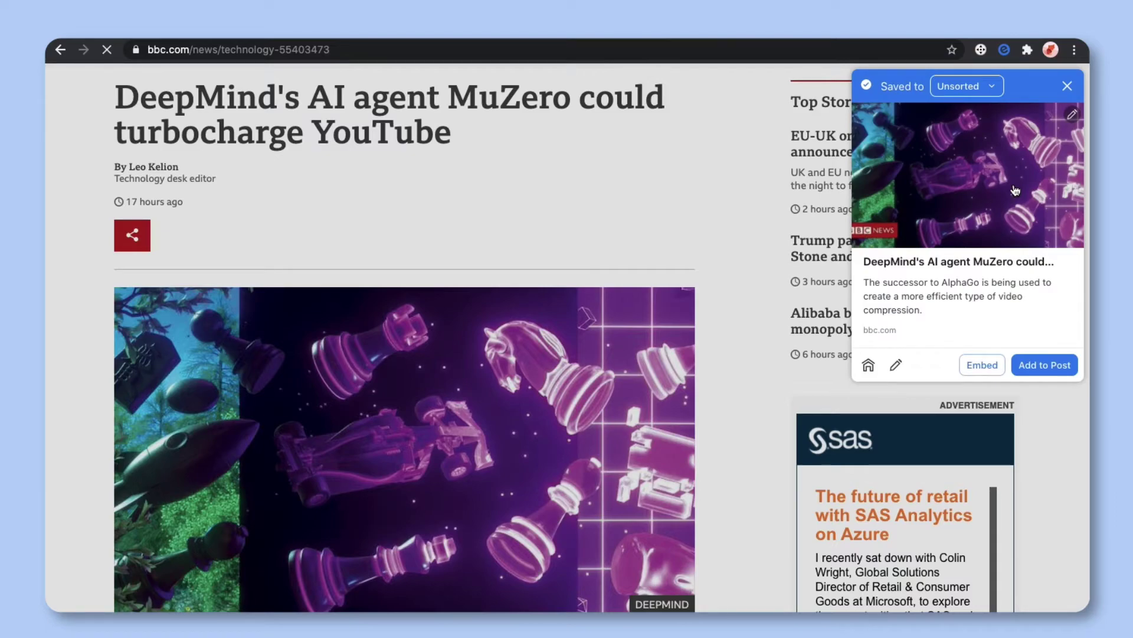
Set the saved MuZero bookmark's Display Label to 'Tech'.
click(1072, 114)
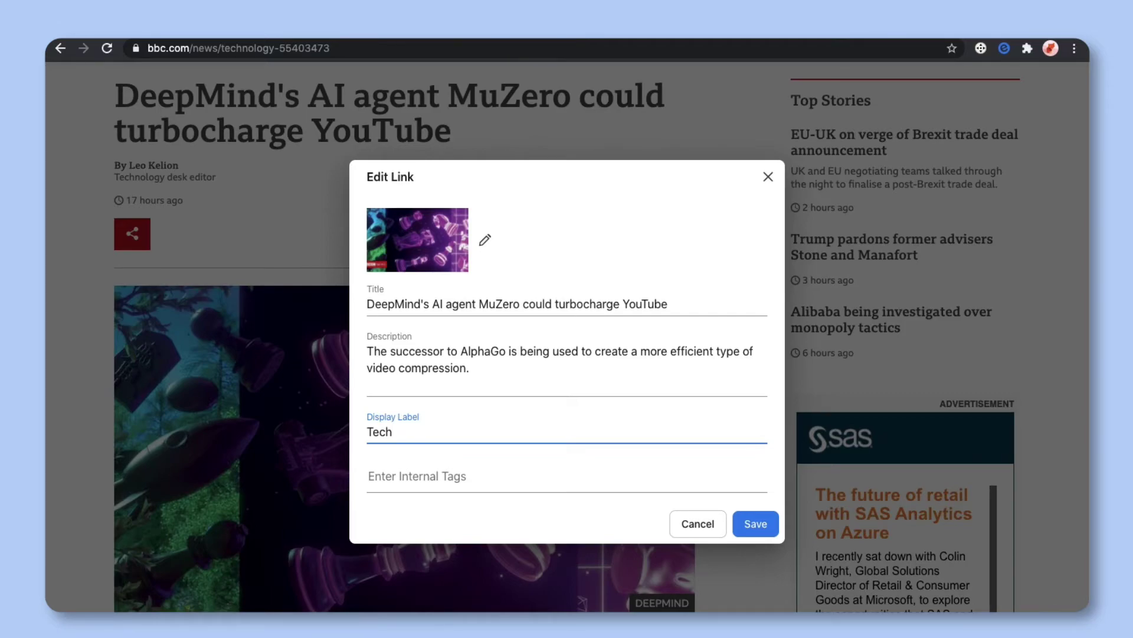
key(Return)
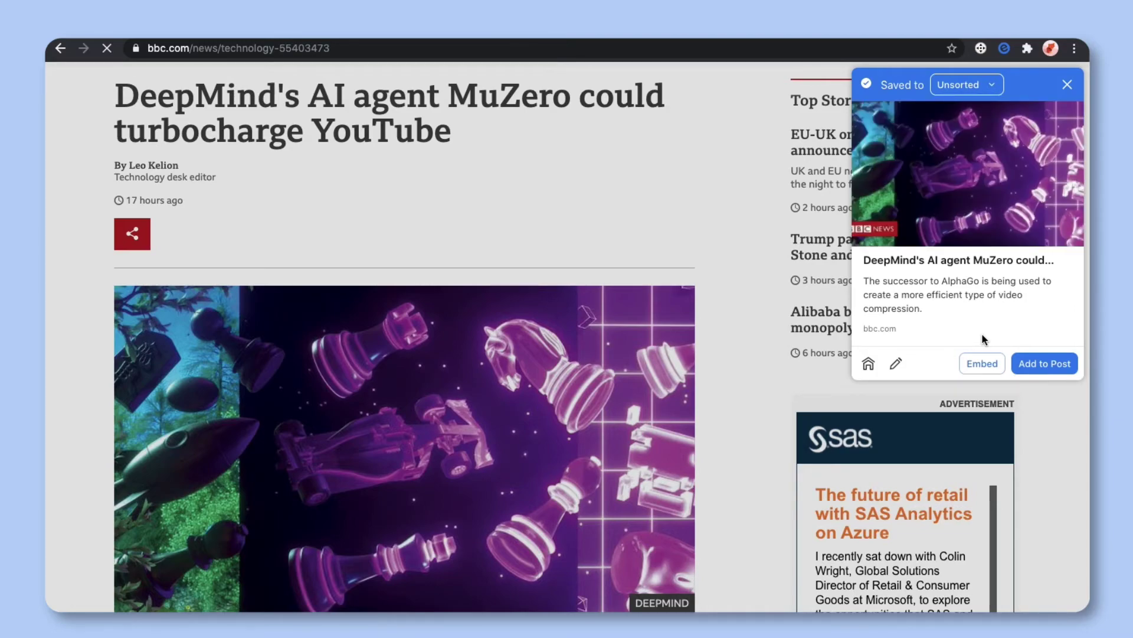
File the MuZero bookmark under News > Tech News and bring up the post list.
click(992, 89)
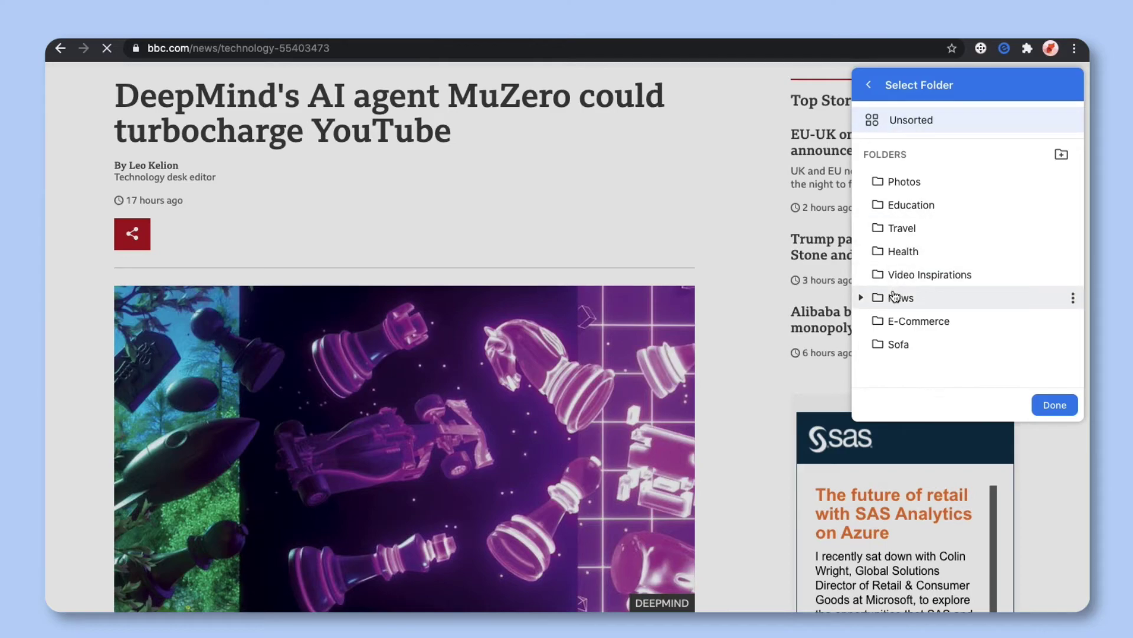
click(861, 297)
click(907, 321)
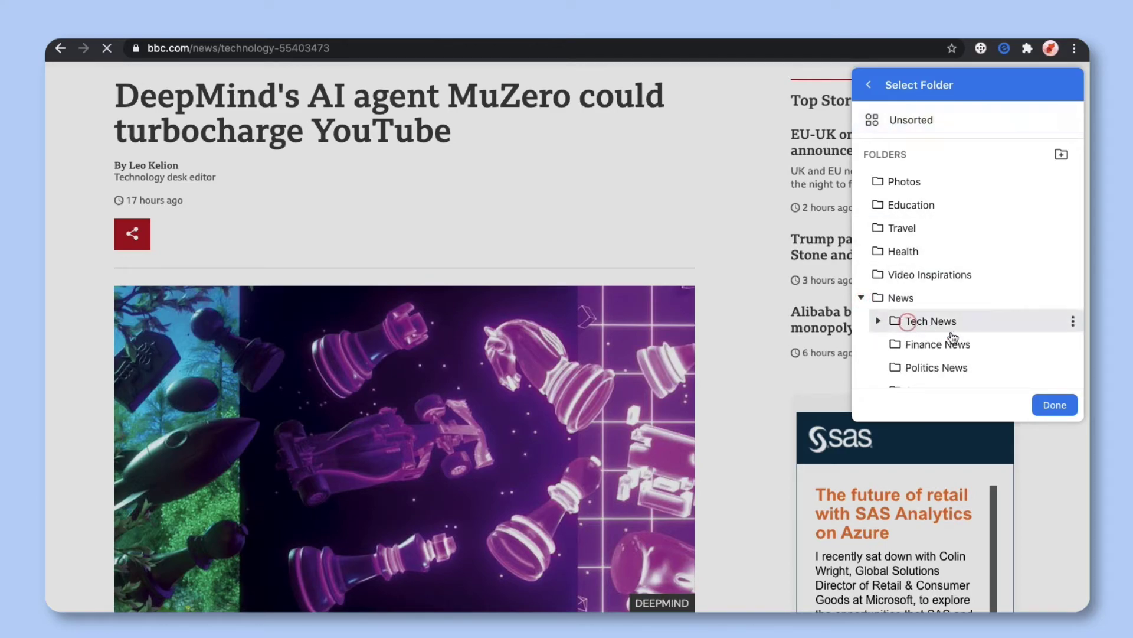
click(1040, 405)
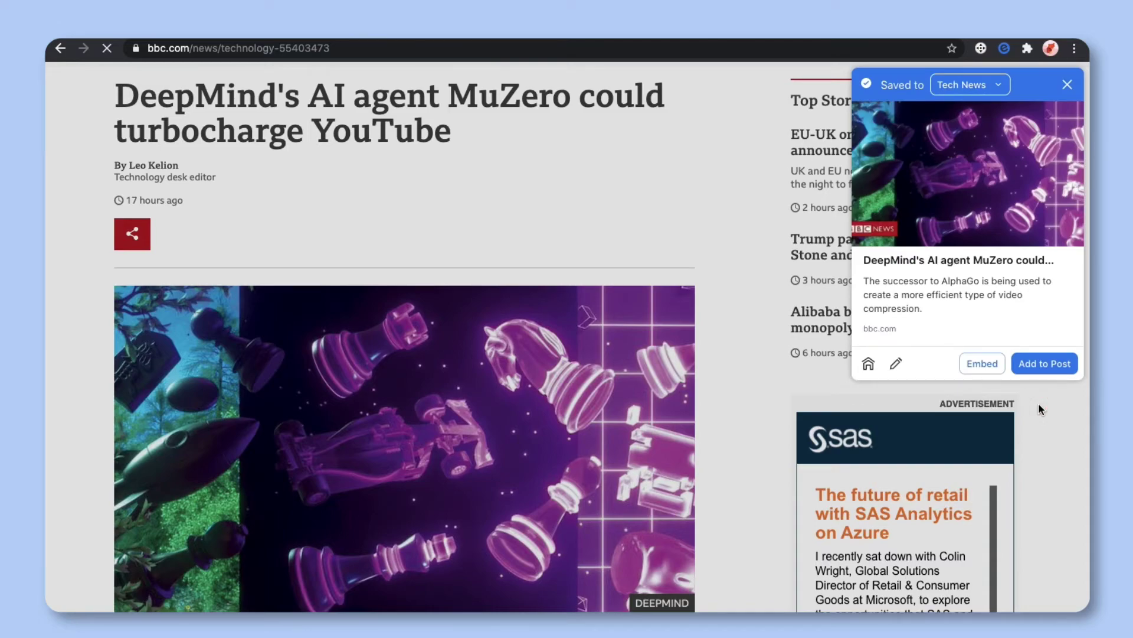
click(868, 363)
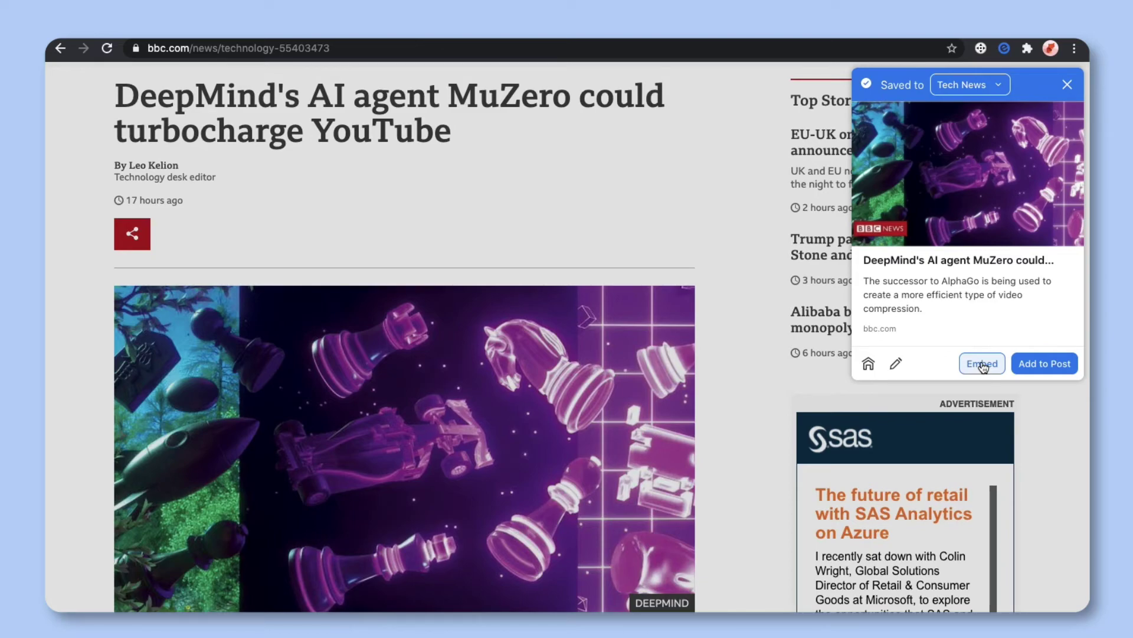
Add the MuZero link to the Untitled post.
click(1044, 363)
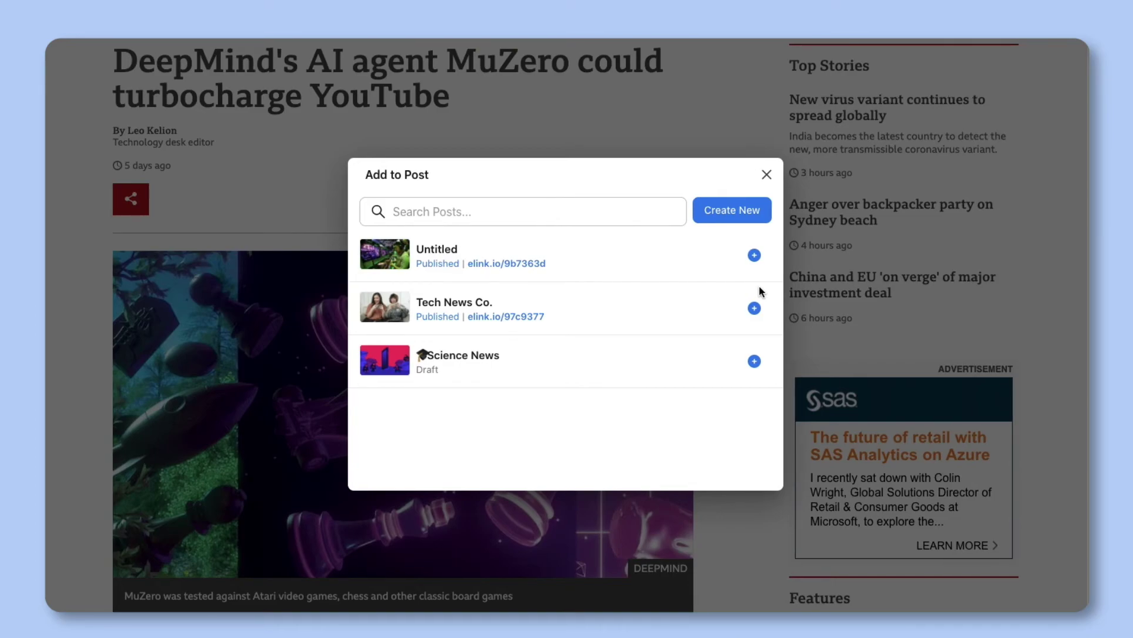
click(753, 256)
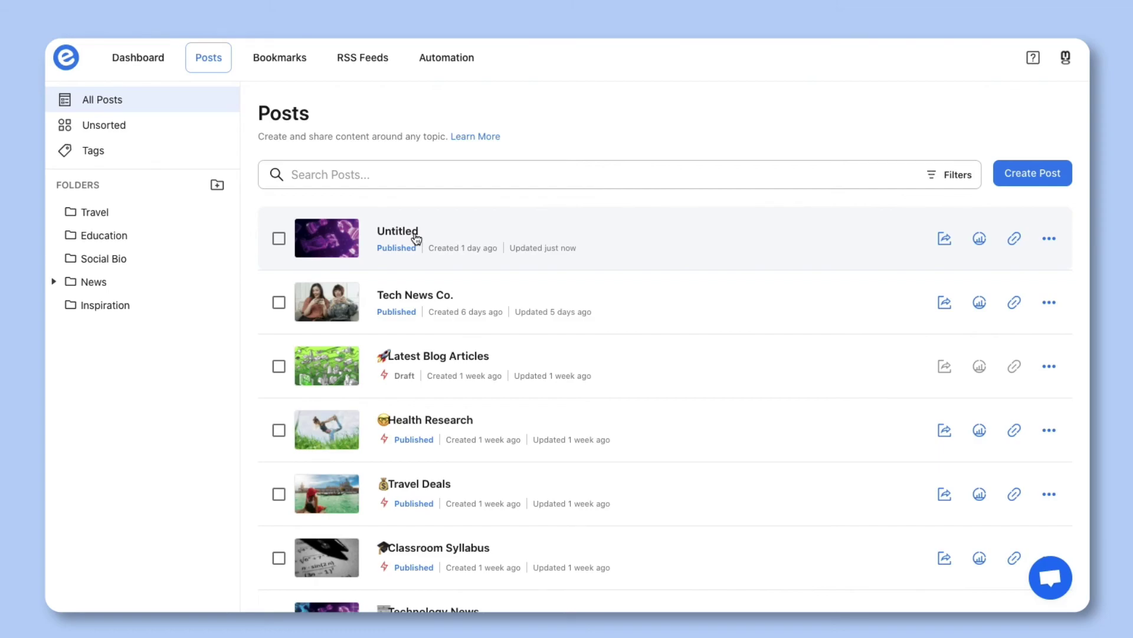
Open the Untitled post's editor, showing its eight links led by the MuZero article.
click(416, 236)
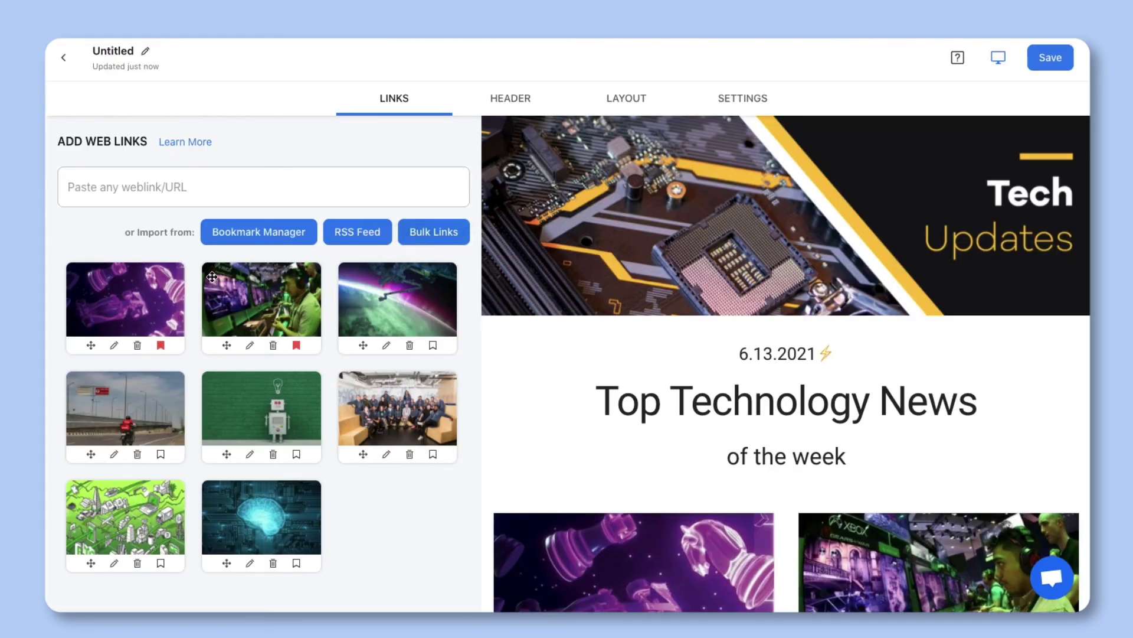